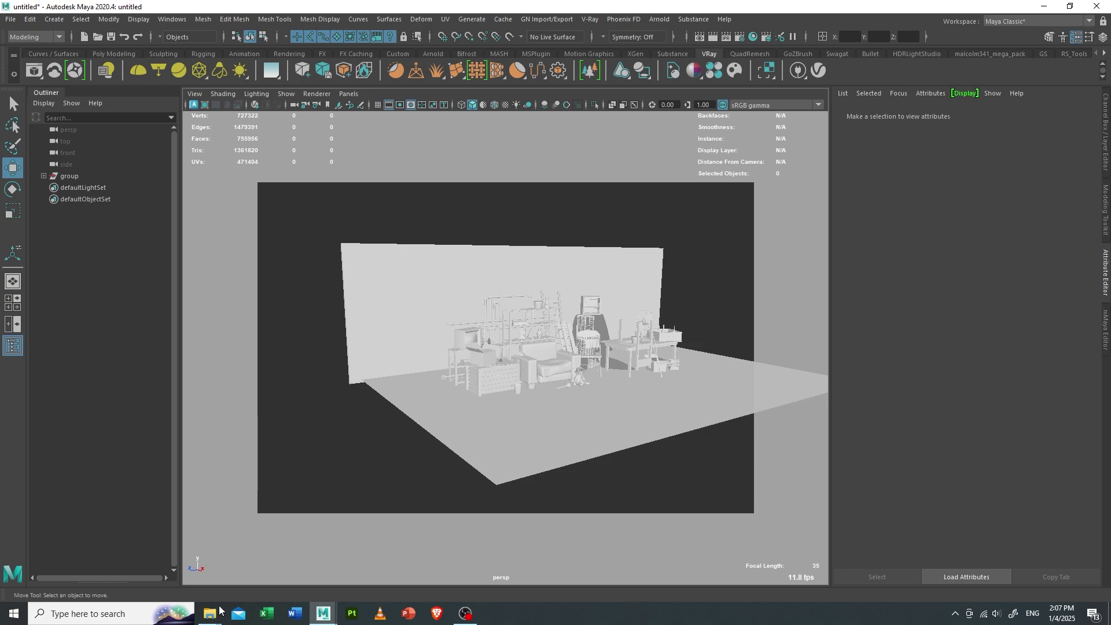
Look at the finished Render.jpg in the project's images folder, close it and return to Maya
mouse_move(209, 613)
left_click(403, 550)
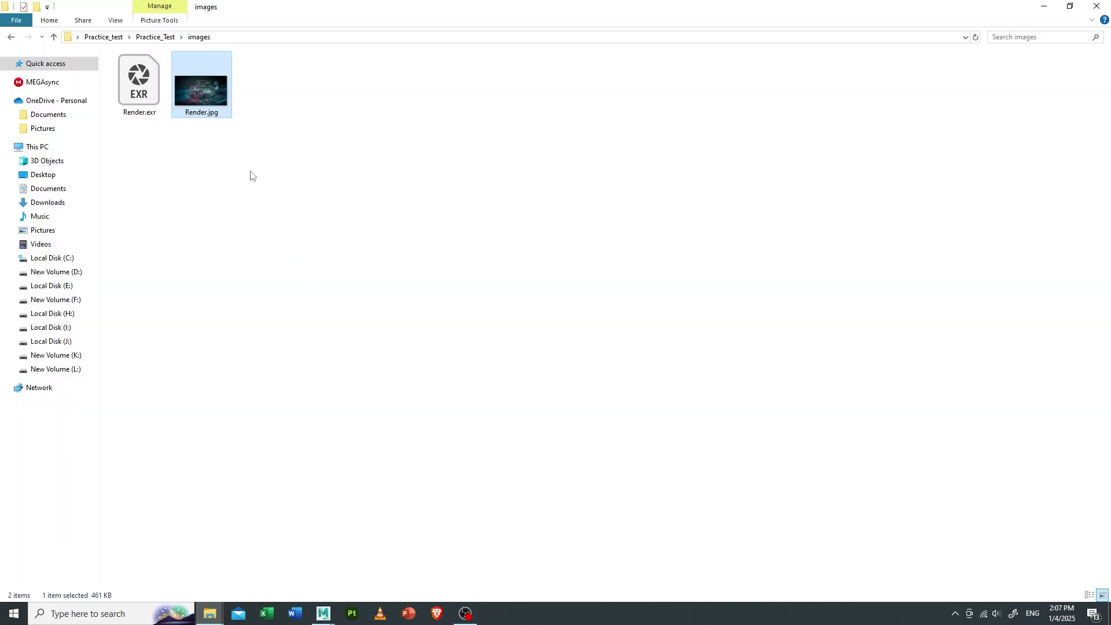
double_click(201, 95)
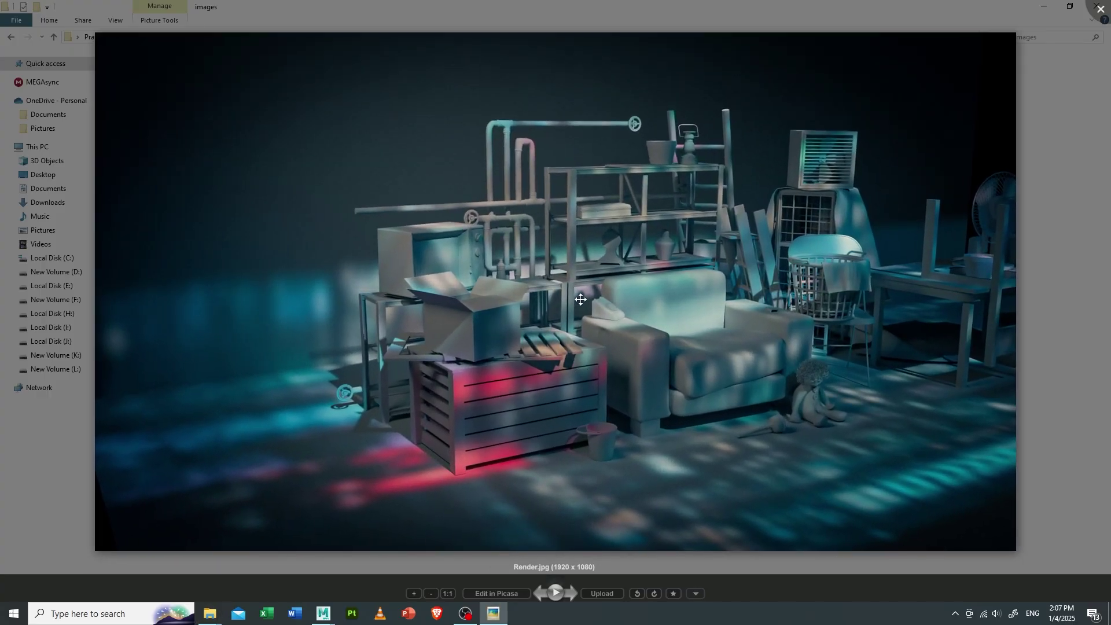
left_click(1100, 9)
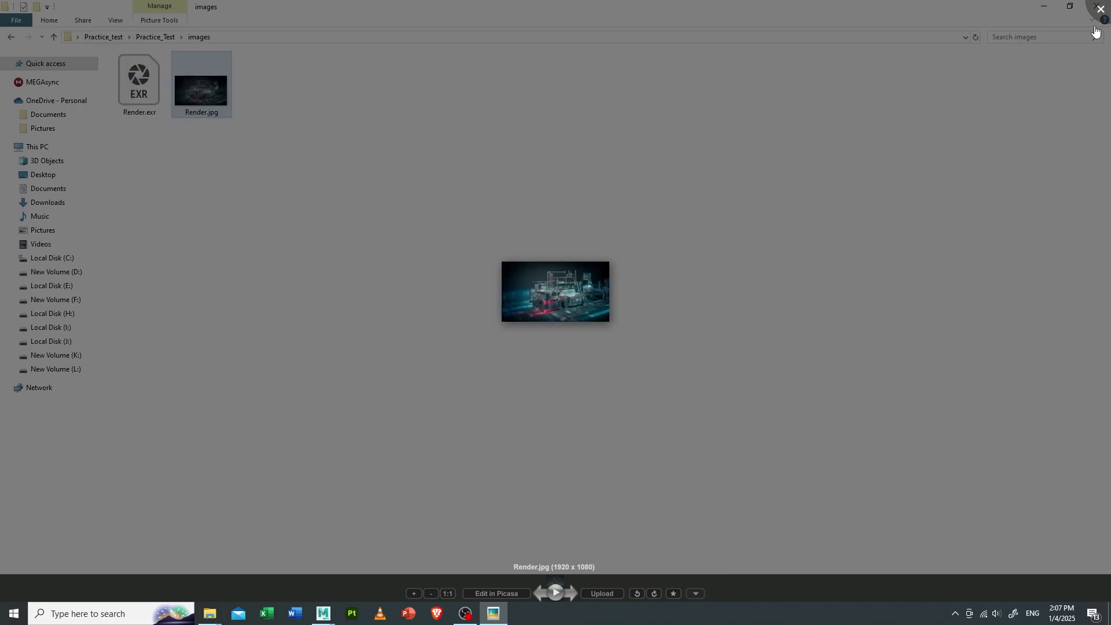
mouse_move(323, 614)
left_click(260, 564)
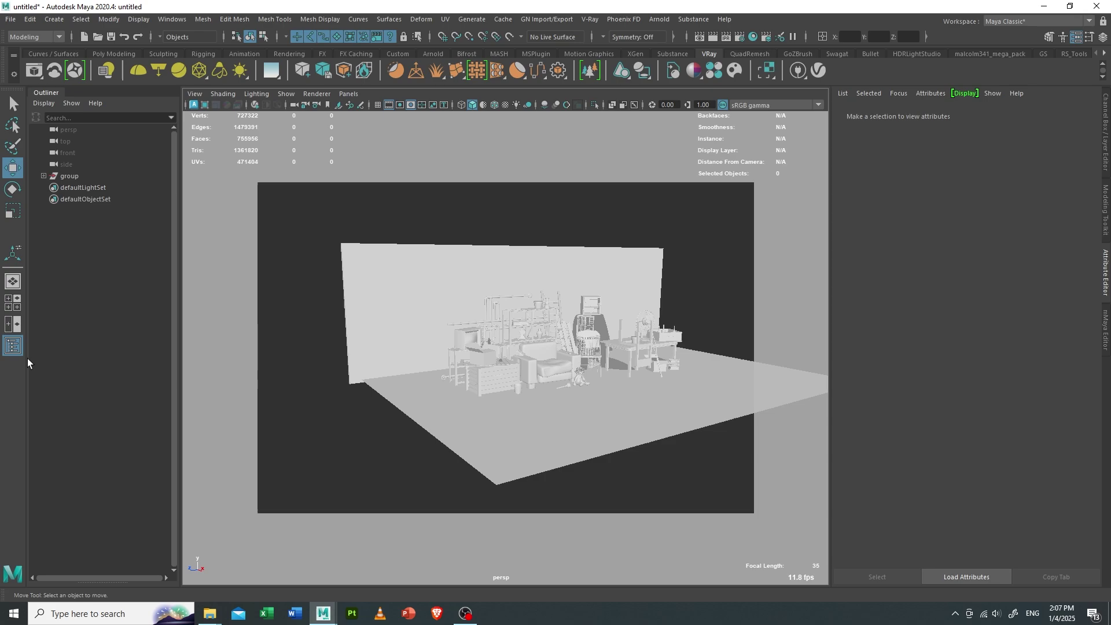
Hide the Outliner so the viewport showing the furniture scene gets more room
left_click(12, 345)
scroll(350, 320, "up", 2)
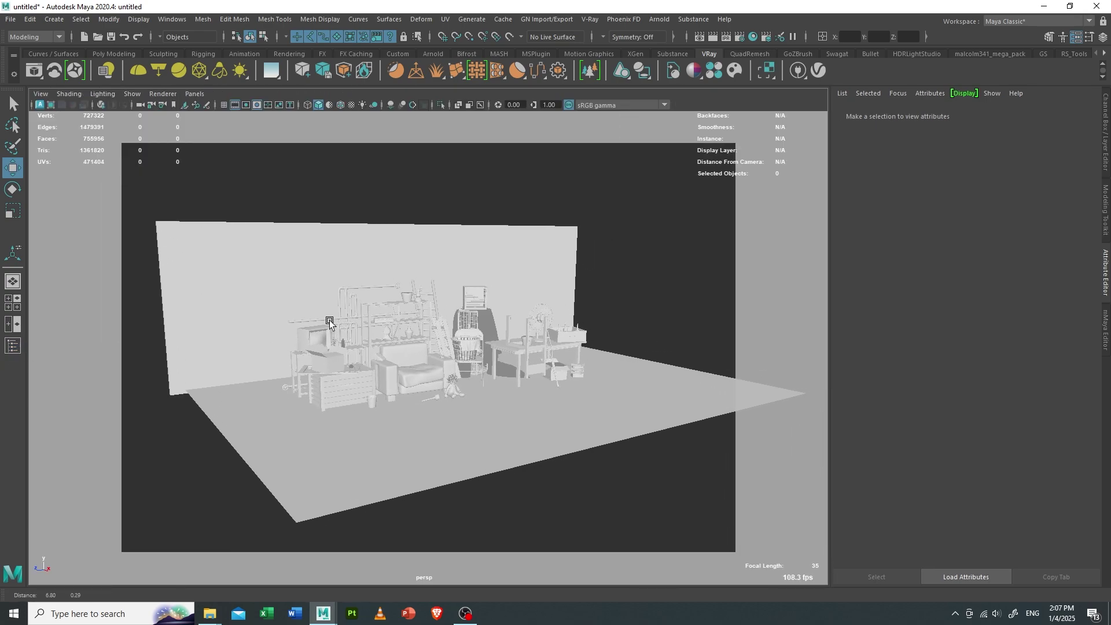
left_click_drag(341, 324, 397, 310, "alt")
middle_click_drag(397, 310, 401, 301, "alt")
mouse_move(400, 305)
left_mouse_down("alt")
mouse_move(384, 314)
mouse_move(400, 312)
left_mouse_up("alt")
middle_click_drag(408, 309, 399, 307, "alt")
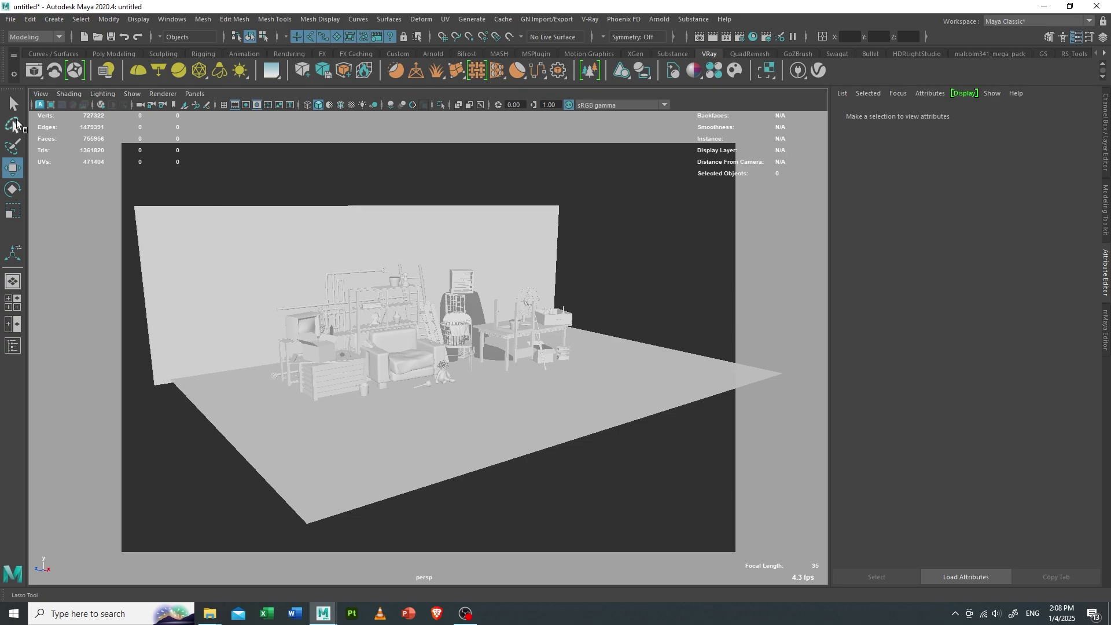
Open the V-Ray Frame Buffer, stop its running render and minimise the window
left_click(33, 71)
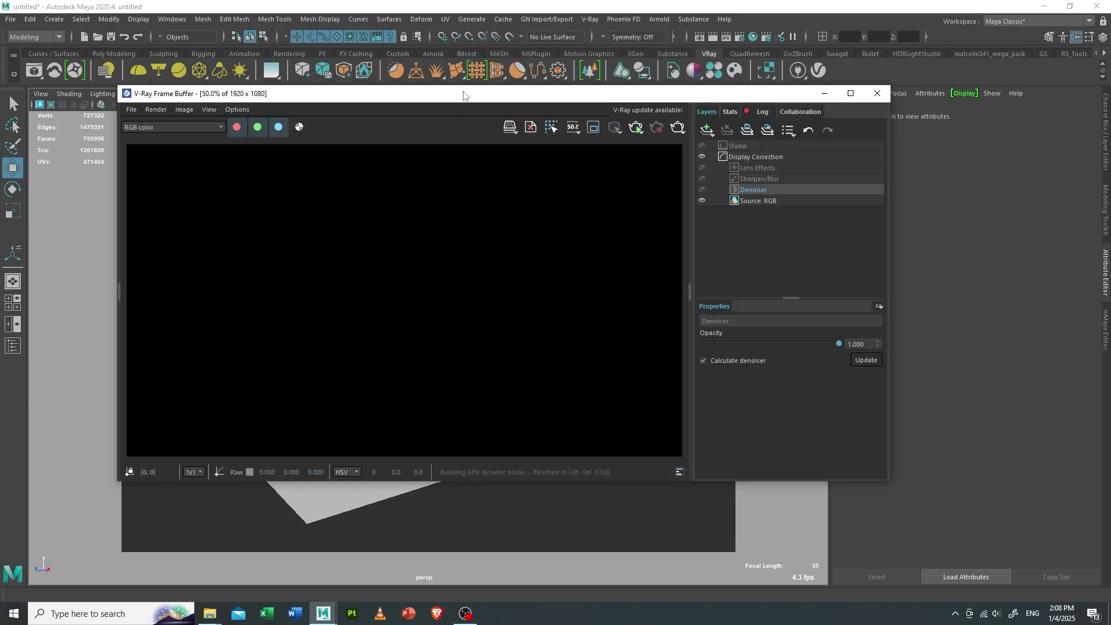
left_click_drag(464, 96, 572, 124)
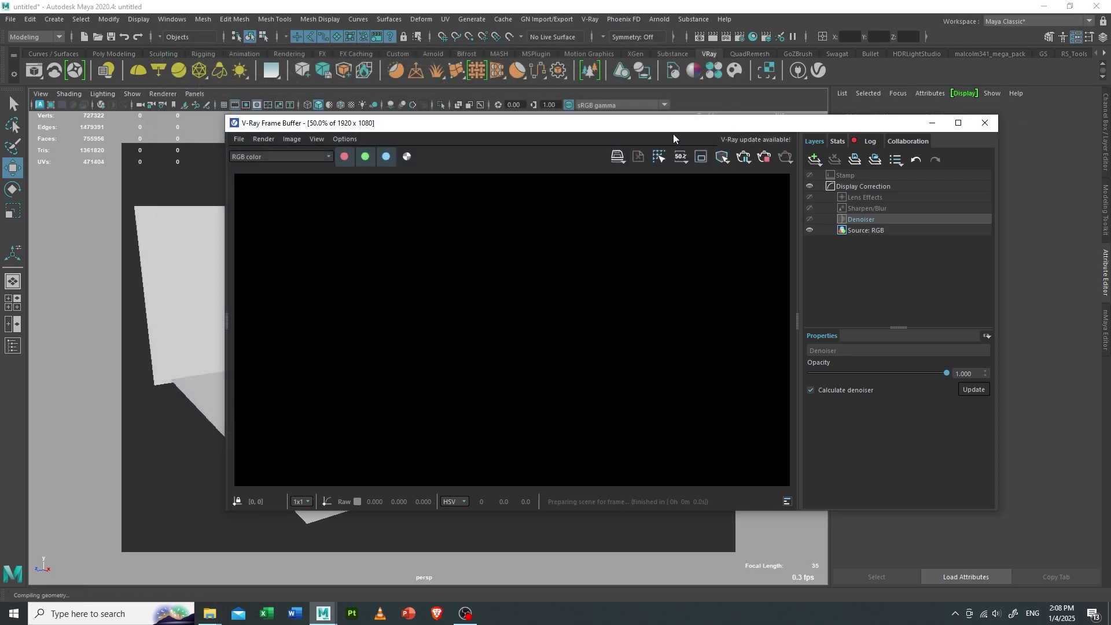
mouse_move(673, 132)
left_mouse_down()
mouse_move(779, 85)
mouse_move(783, 57)
left_mouse_up()
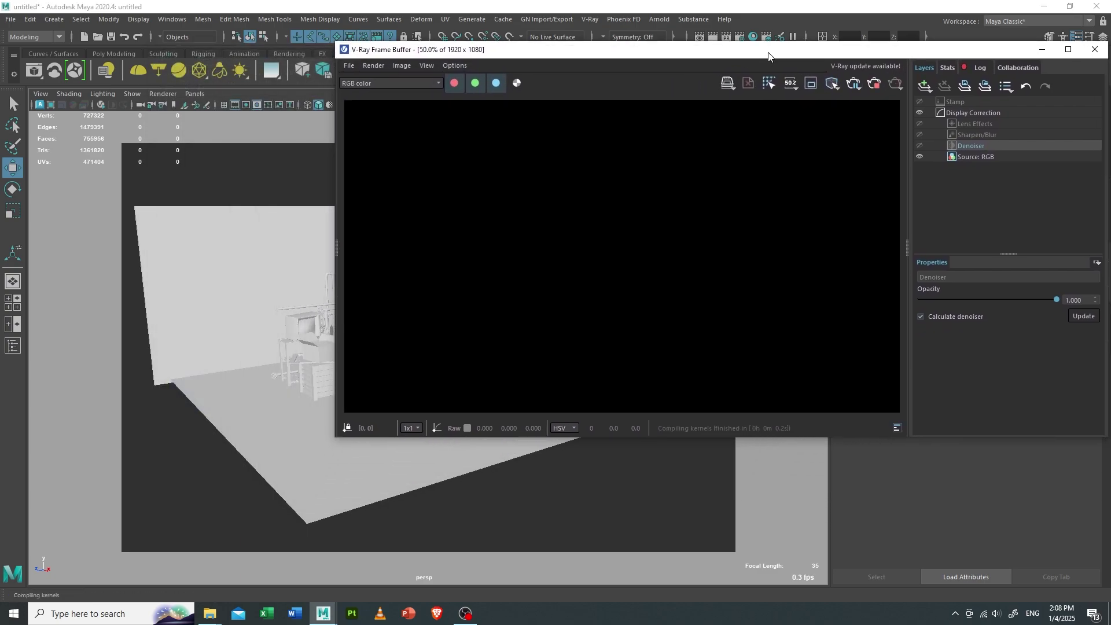
left_click(873, 89)
left_click_drag(857, 55, 613, 181)
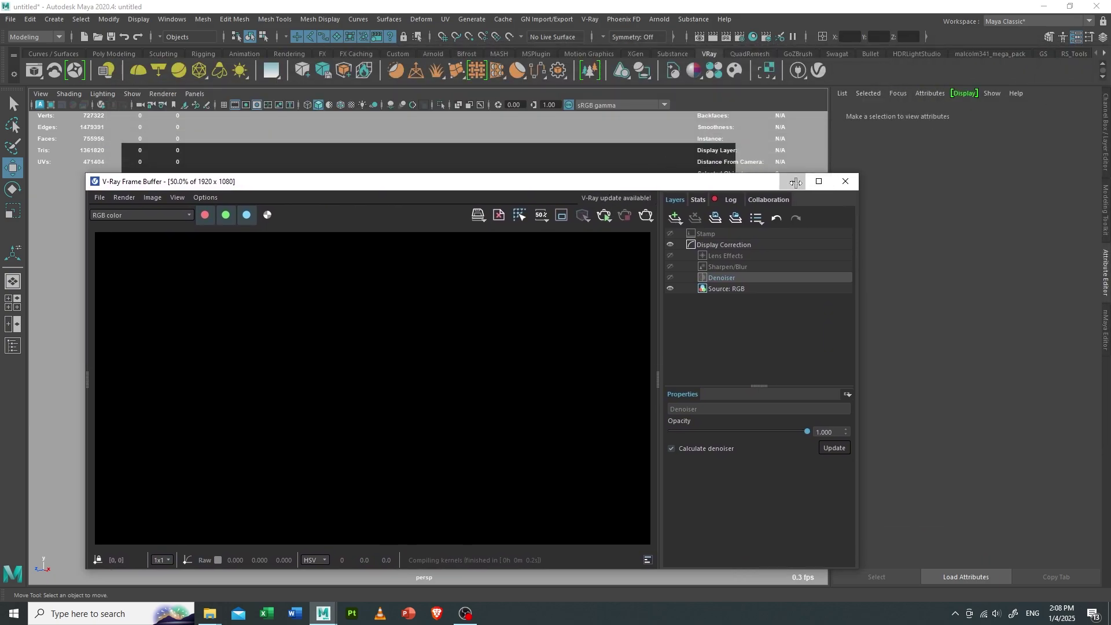
left_click(800, 176)
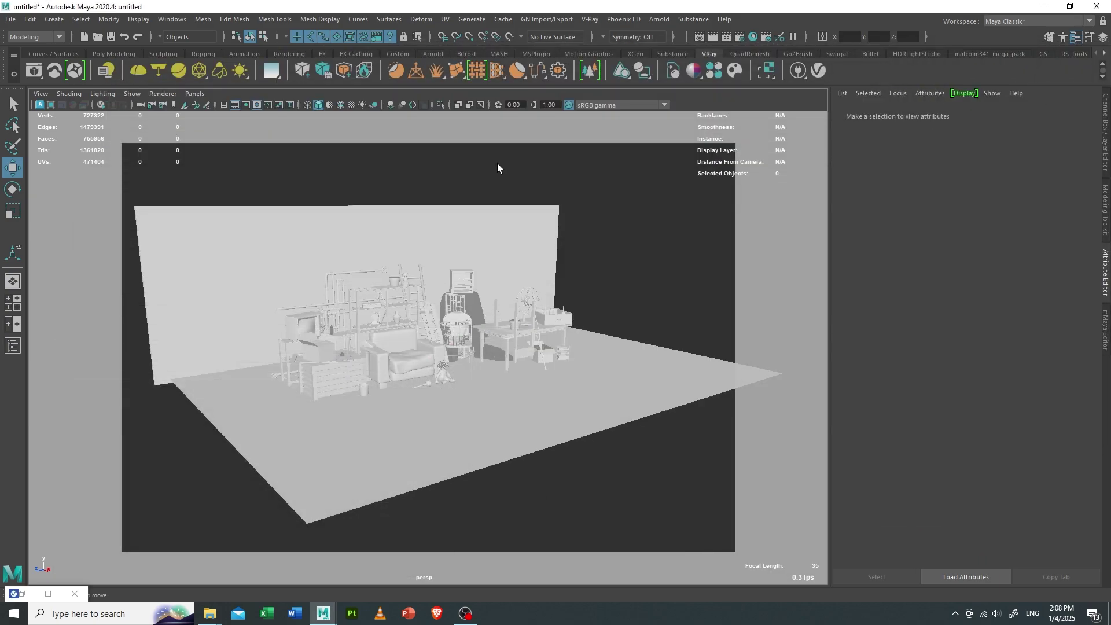
Create a V-Ray rectangle light and raise it above the floor near the table
left_click(160, 69)
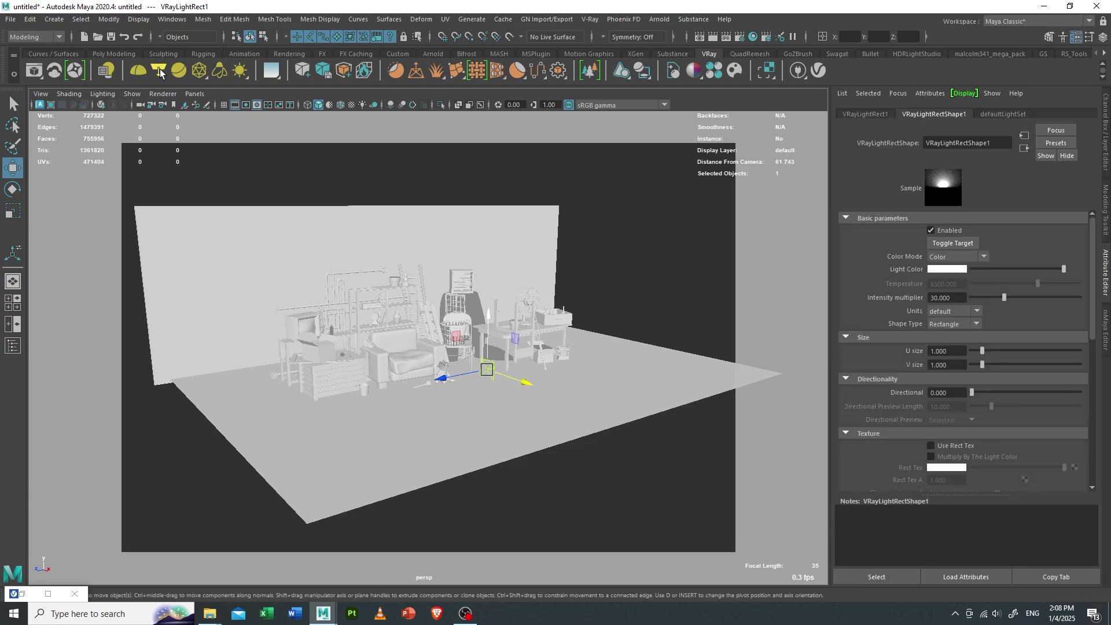
scroll(485, 351, "up", 3)
scroll(485, 350, "down", 4)
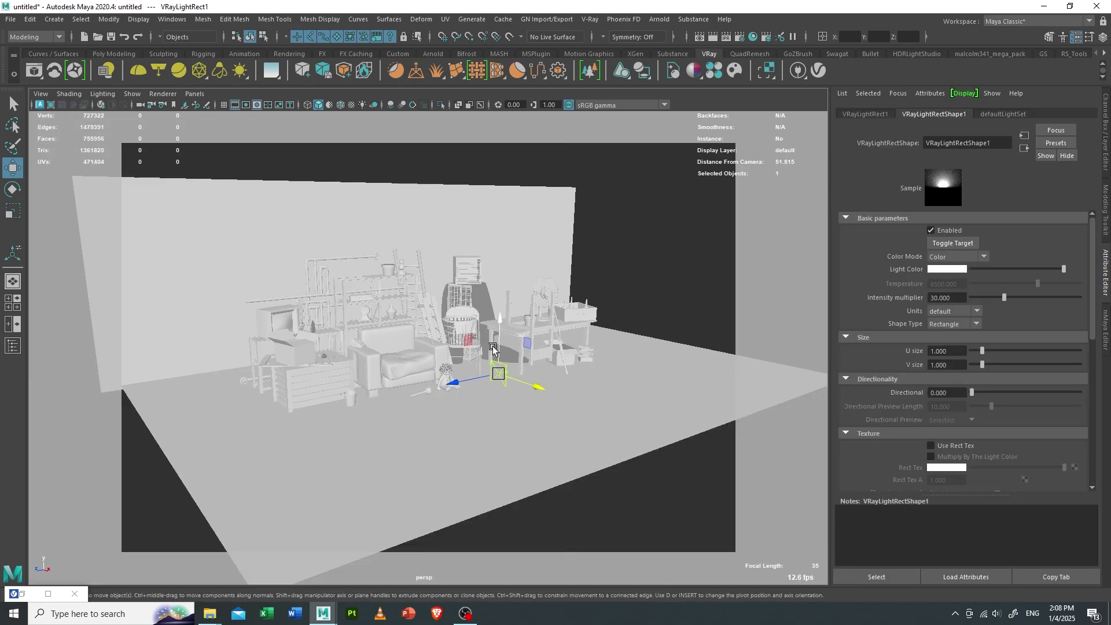
left_click_drag(492, 350, 492, 232)
key("ctrl+z")
left_click(493, 278)
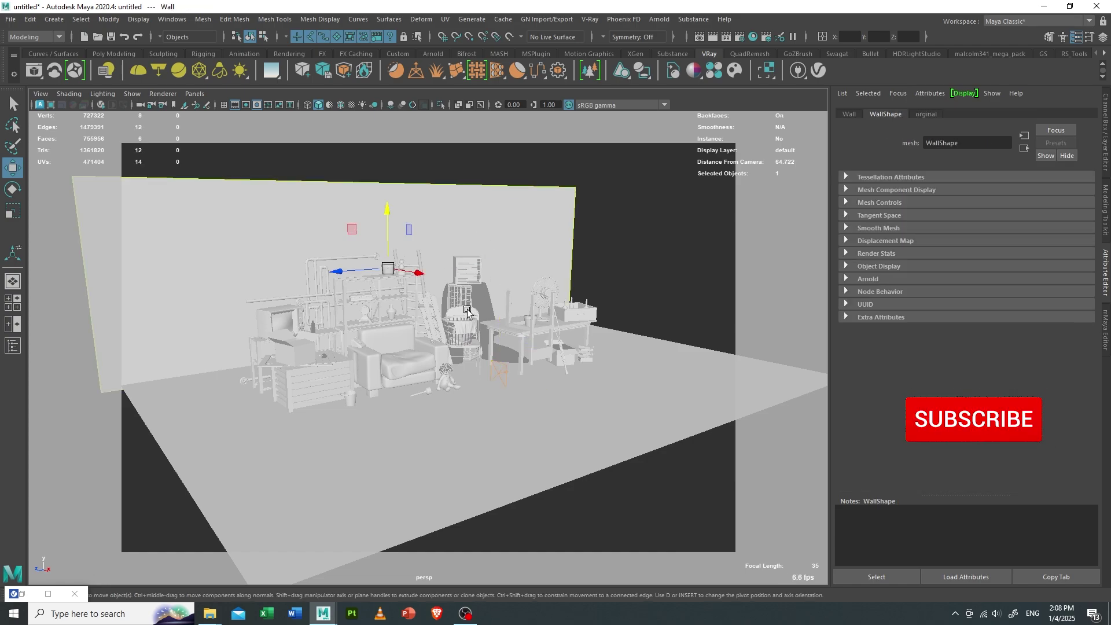
left_click(503, 350)
left_click_drag(502, 351, 536, 291)
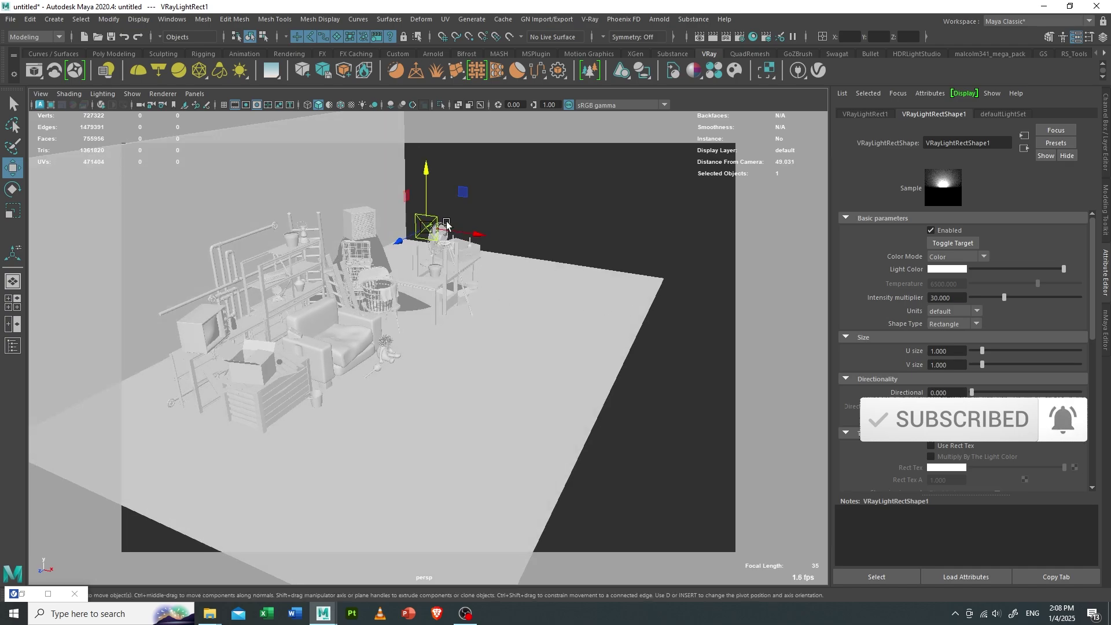
Enlarge the rectangle light to a U size of 8.919 and a V size of 4.432
key("r")
key("w")
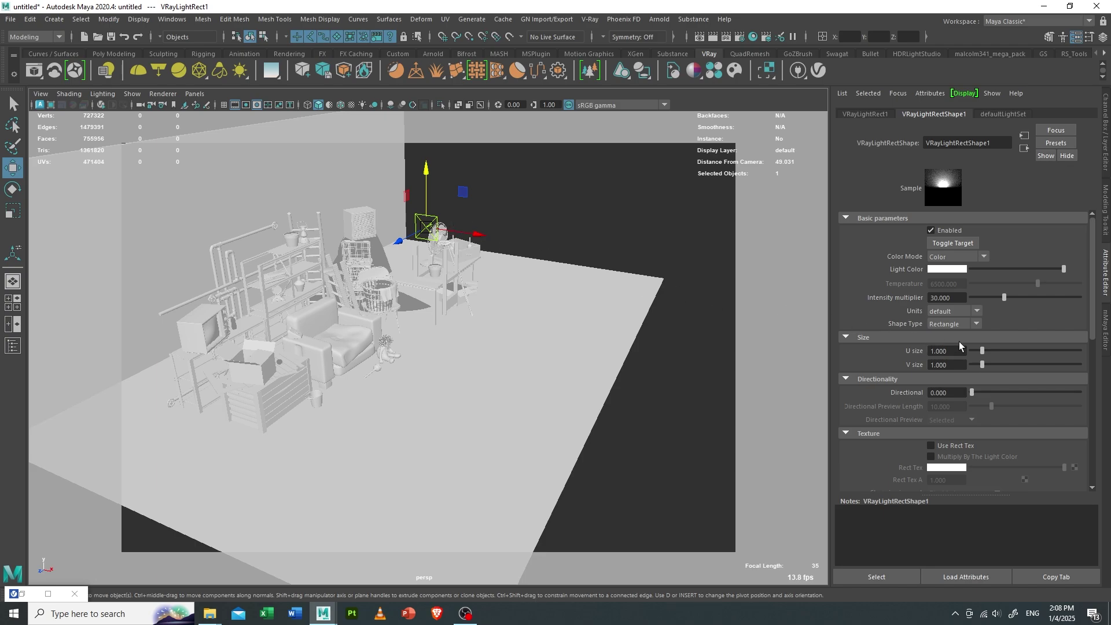
left_click_drag(982, 351, 1068, 351)
left_click_drag(983, 364, 1019, 365)
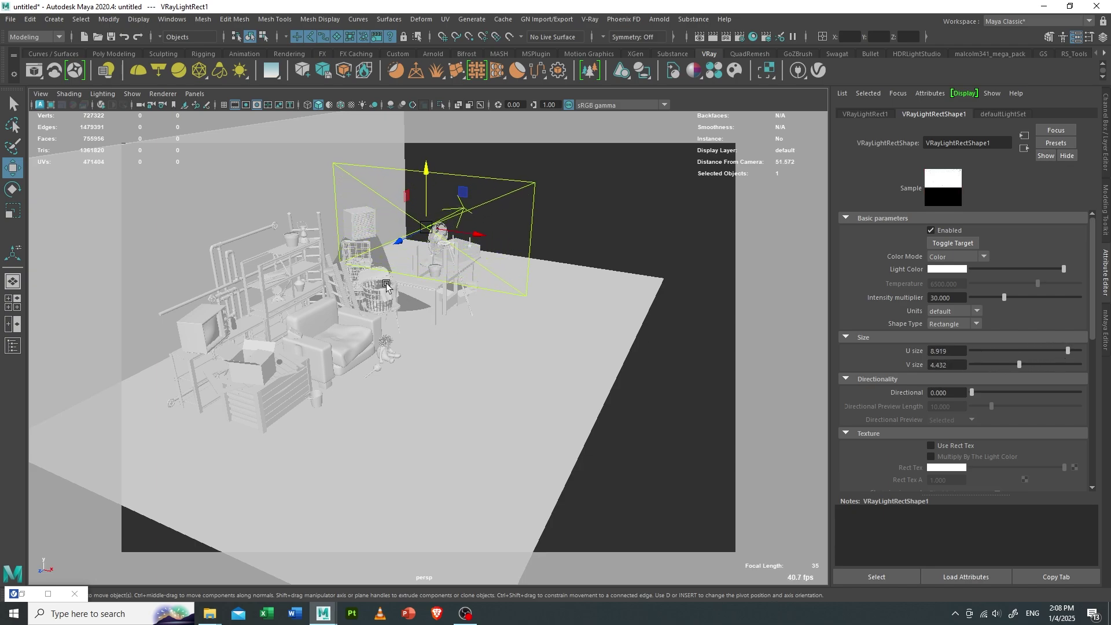
Rotate the rectangle light to aim down at the furniture and wall, and move it high up in front of the set
key("e")
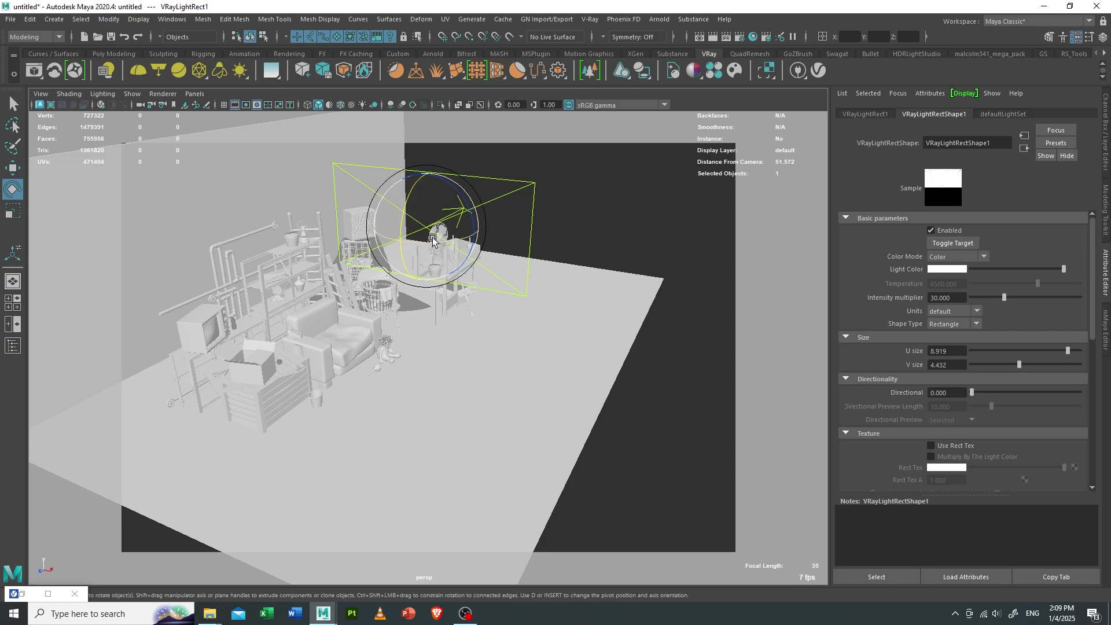
left_click_drag(433, 235, 477, 372)
key("w")
left_click_drag(449, 323, 609, 253)
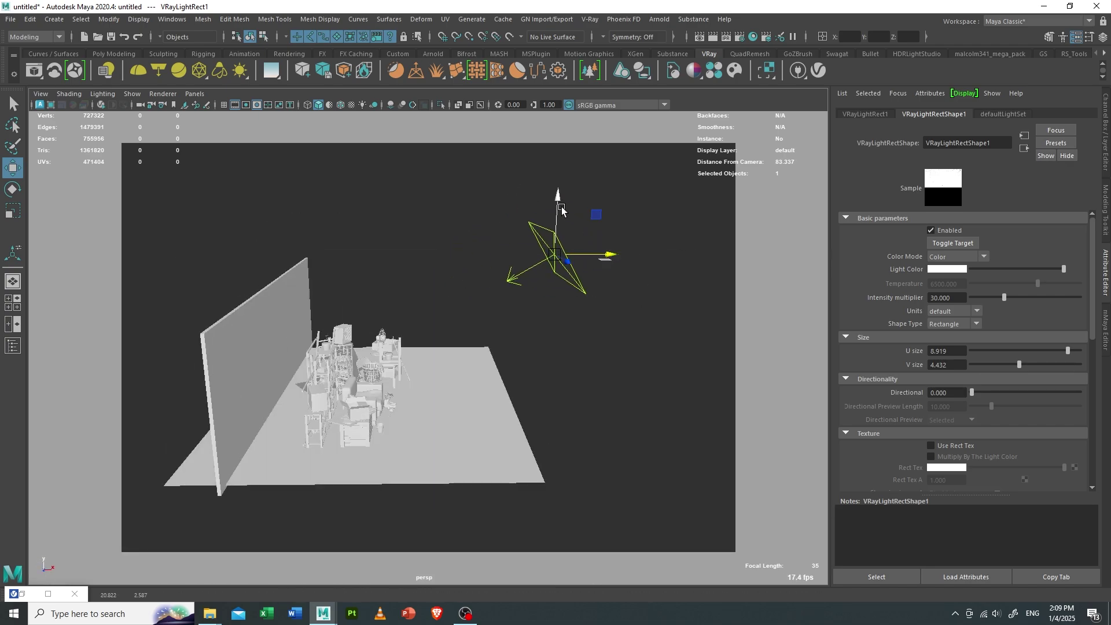
mouse_move(560, 209)
left_mouse_down()
mouse_move(552, 290)
mouse_move(522, 239)
mouse_move(486, 221)
left_mouse_up()
key("e")
key("w")
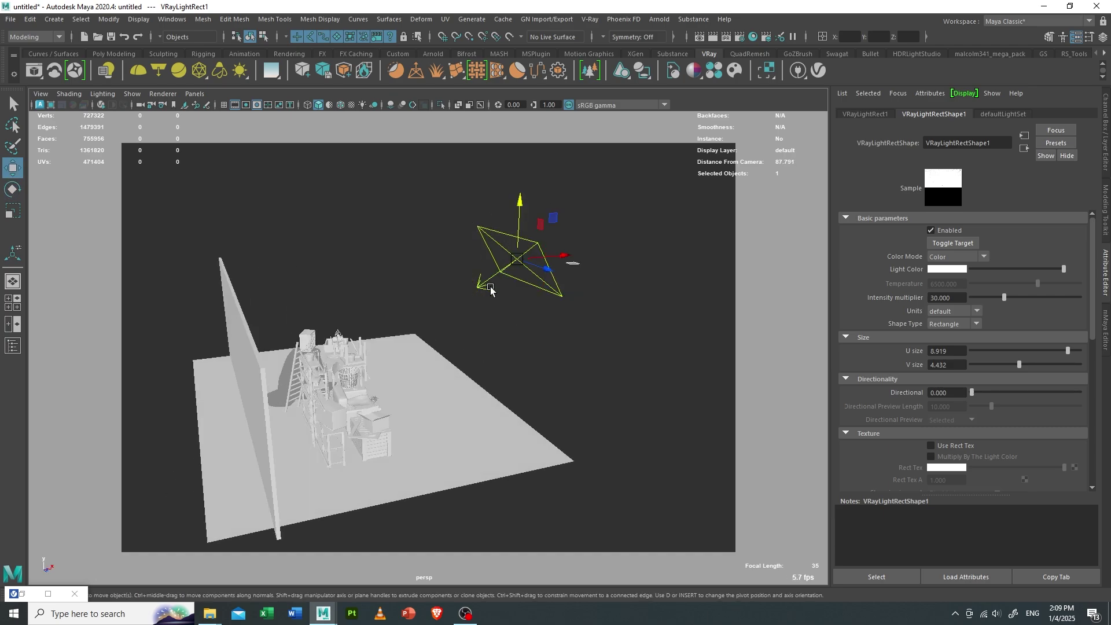
Restore the CAm1 bookmarked view and start an interactive render in the V-Ray Frame Buffer
left_click(41, 93)
mouse_move(91, 299)
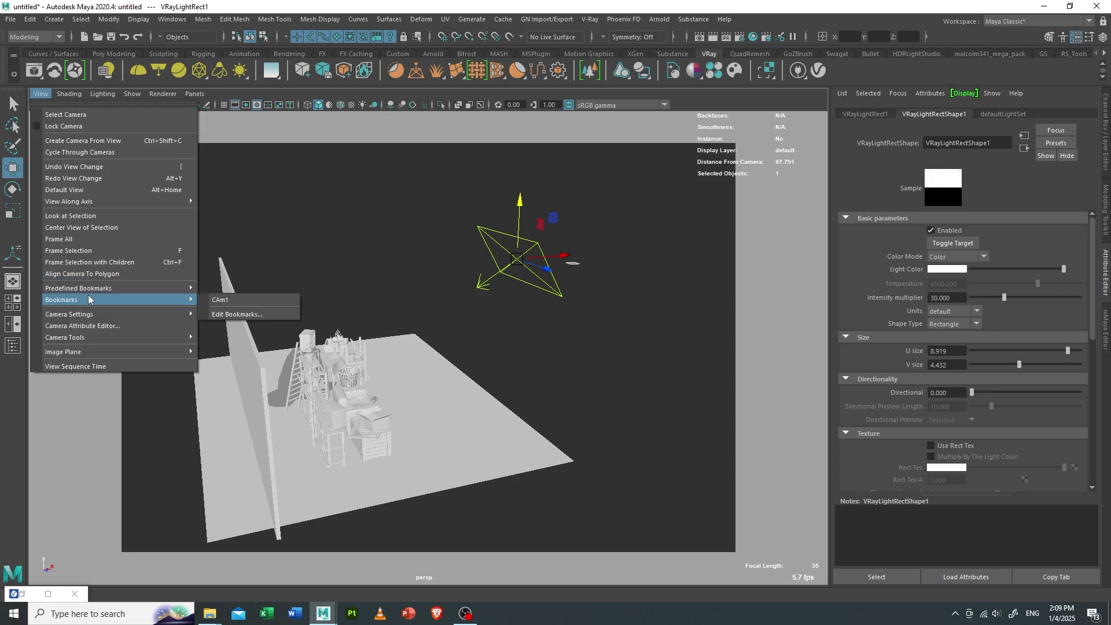
left_click(224, 300)
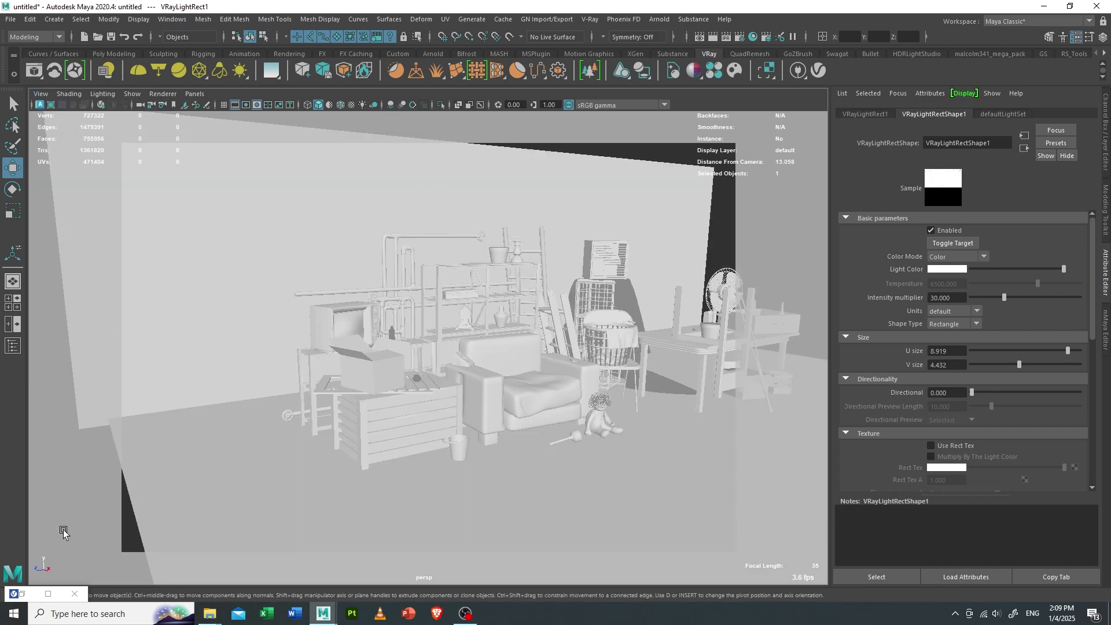
left_click(48, 594)
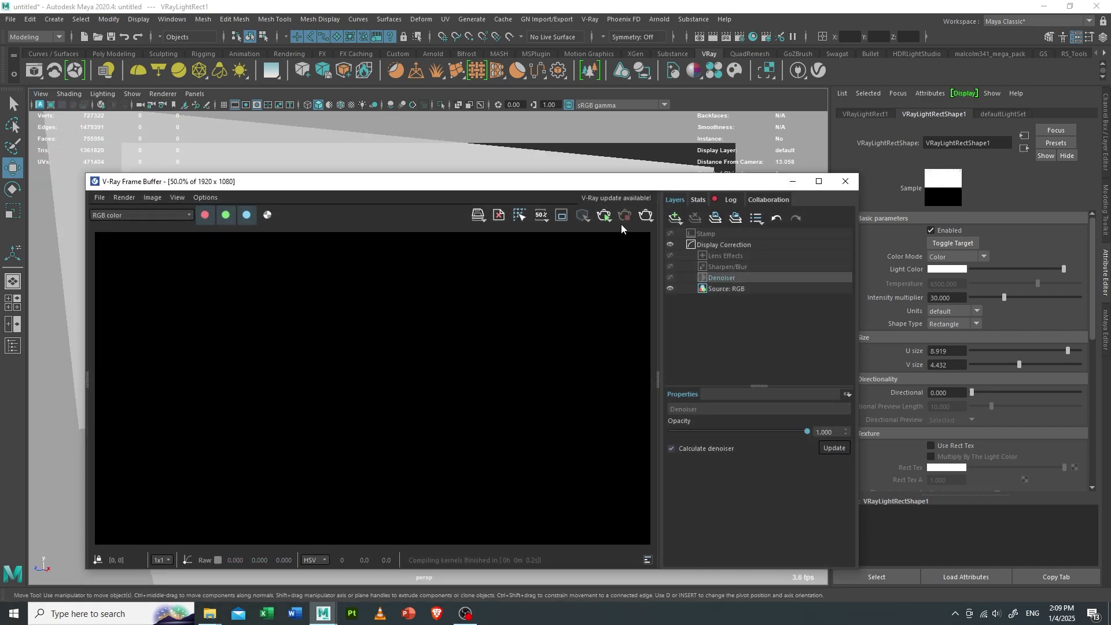
left_click(604, 215)
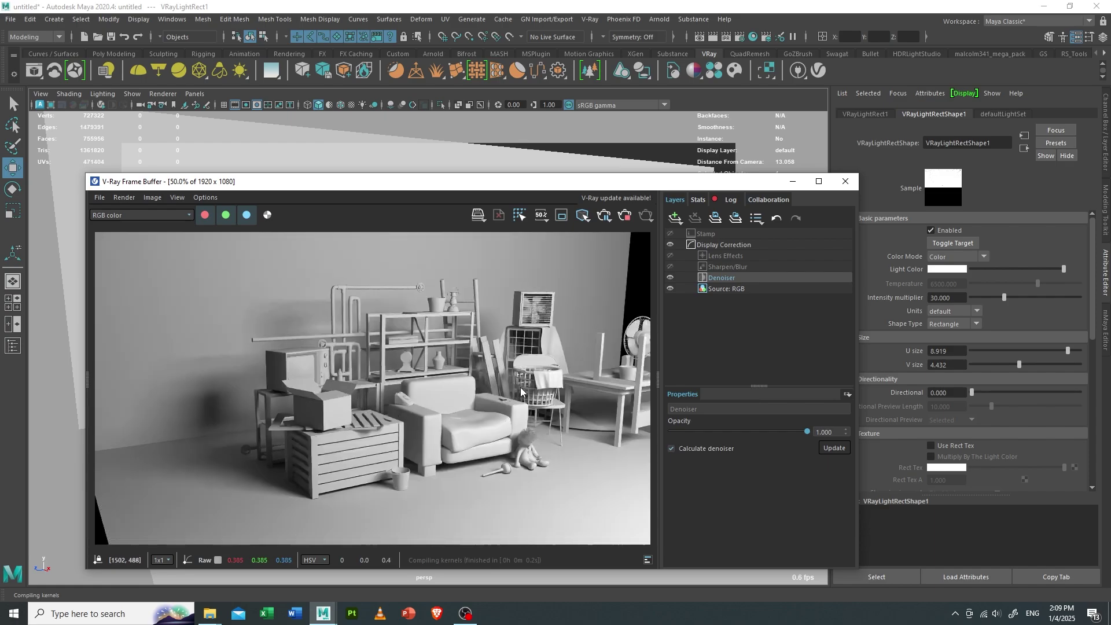
left_click_drag(486, 185, 443, 160)
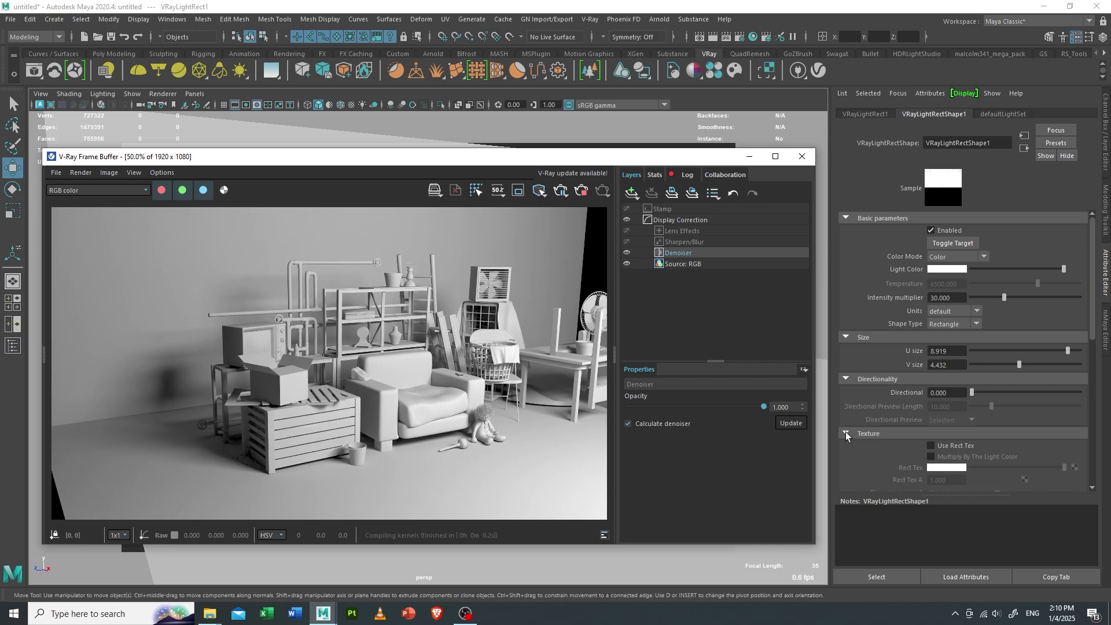
Enable Use Rect Tex on the rectangle light and assign a File texture that loads city_01.jpg from sourceimages
left_click(932, 446)
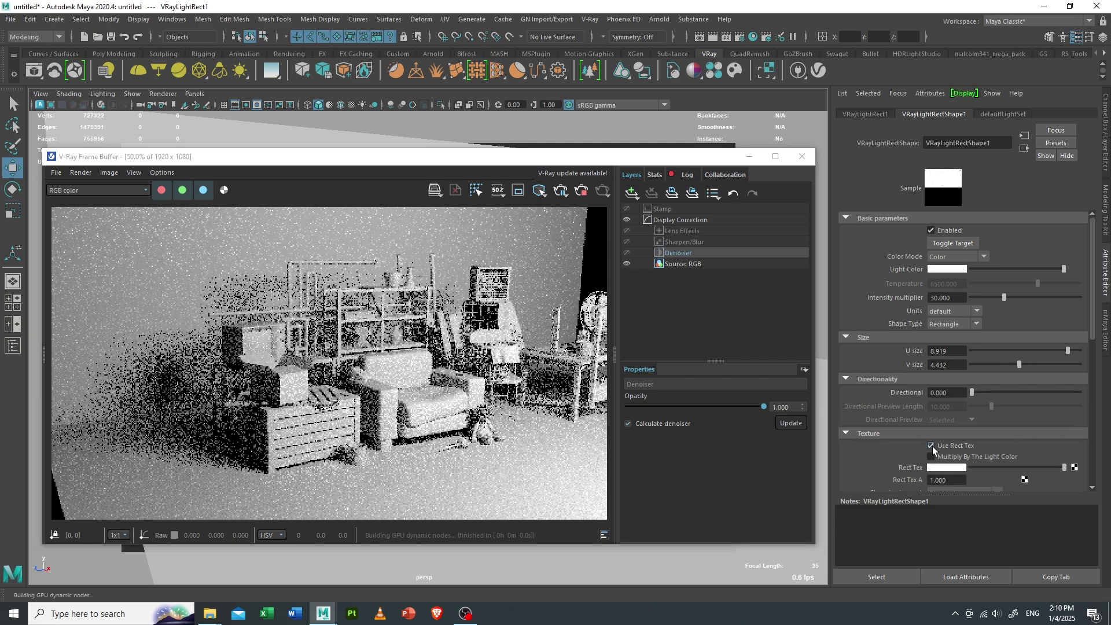
left_click(1074, 467)
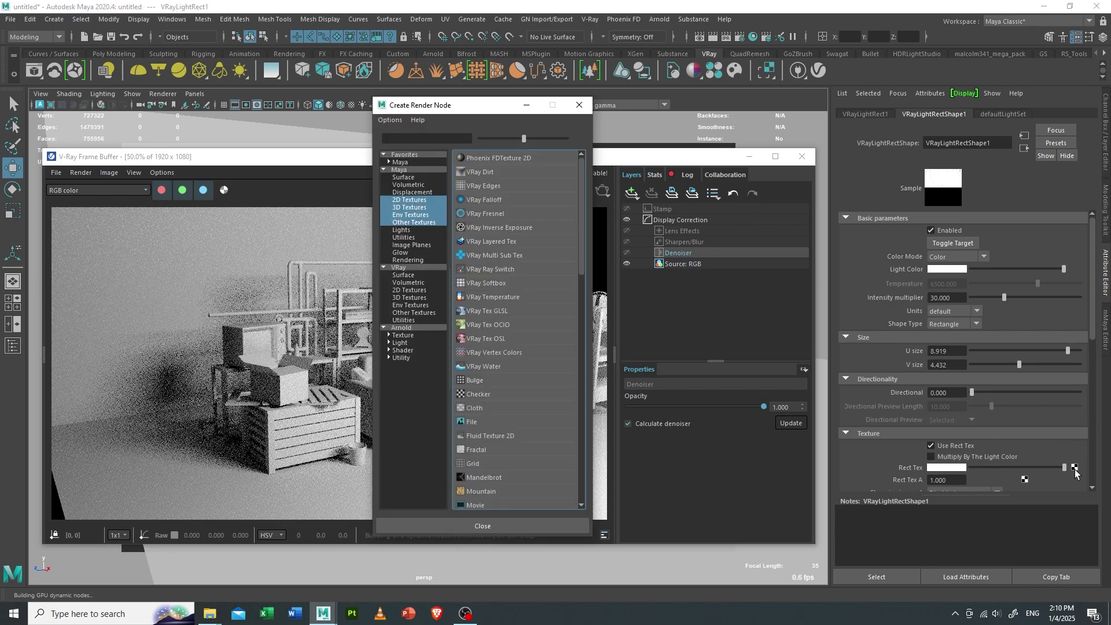
left_click(471, 422)
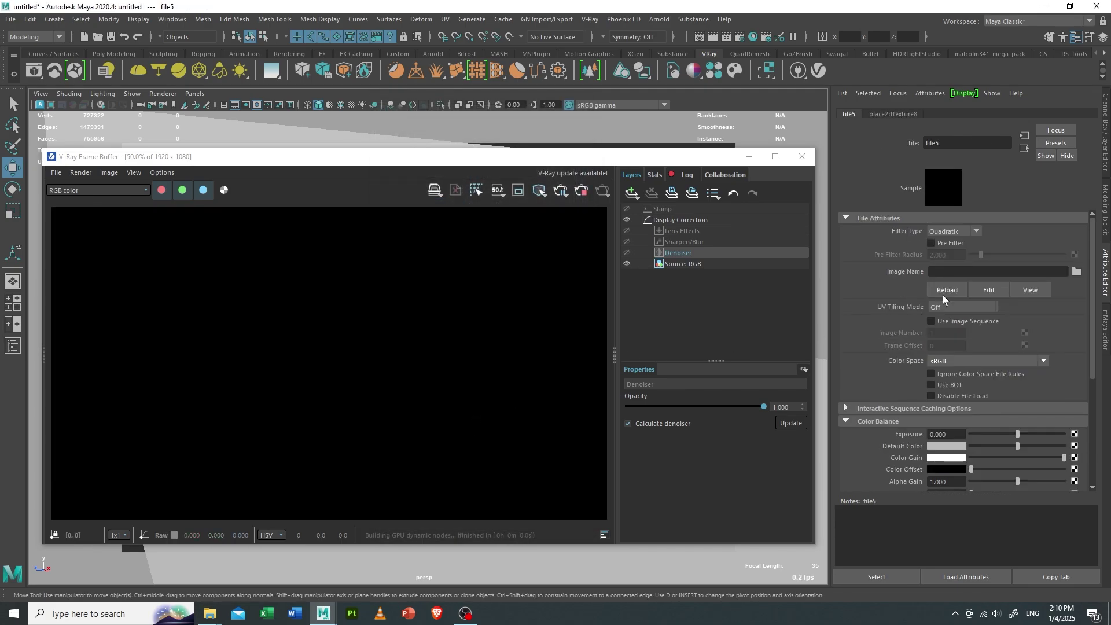
left_click(1077, 271)
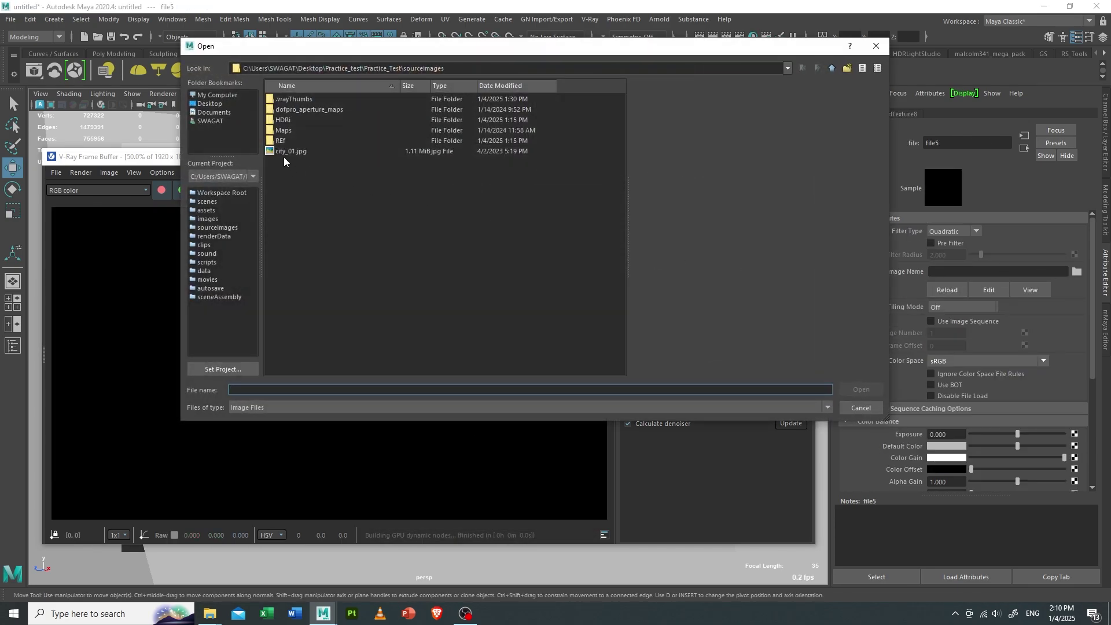
left_click(283, 152)
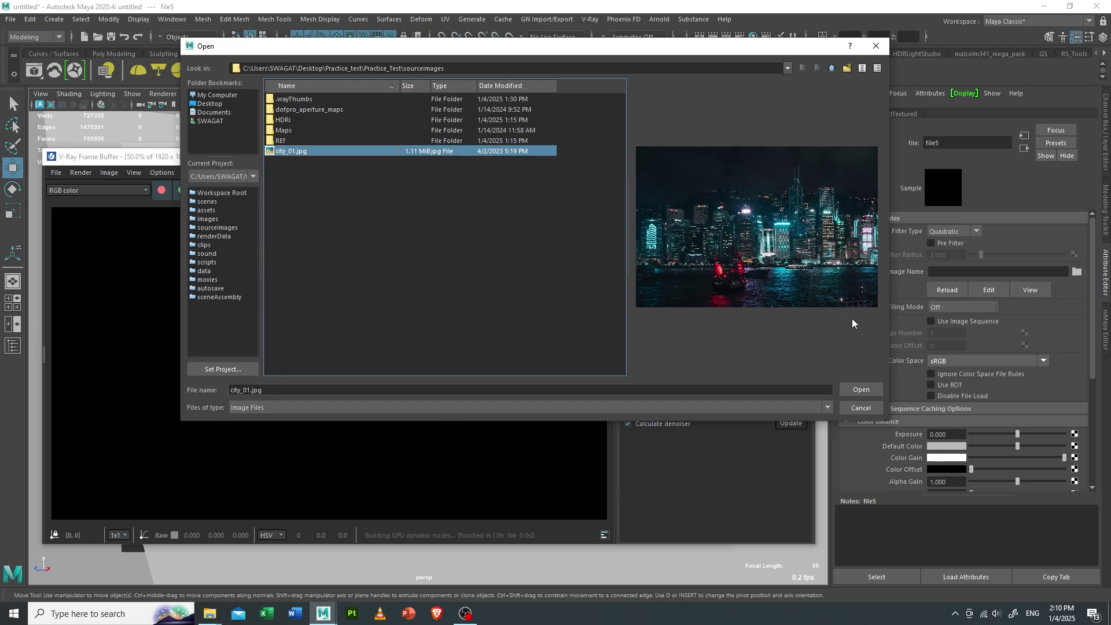
left_click(857, 389)
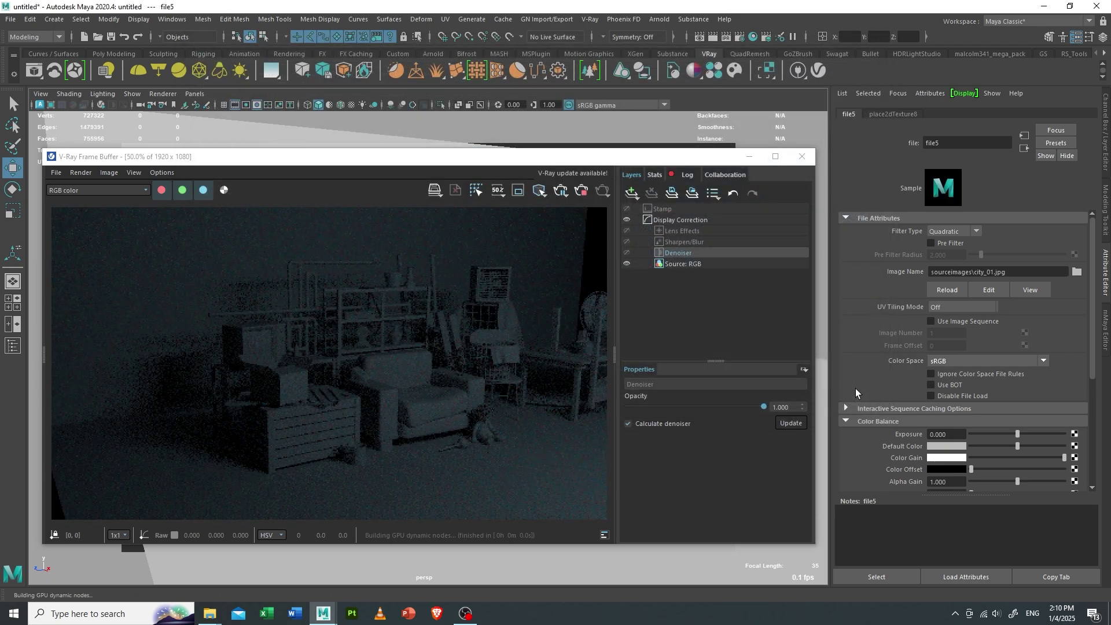
scroll(493, 341, "up", 1)
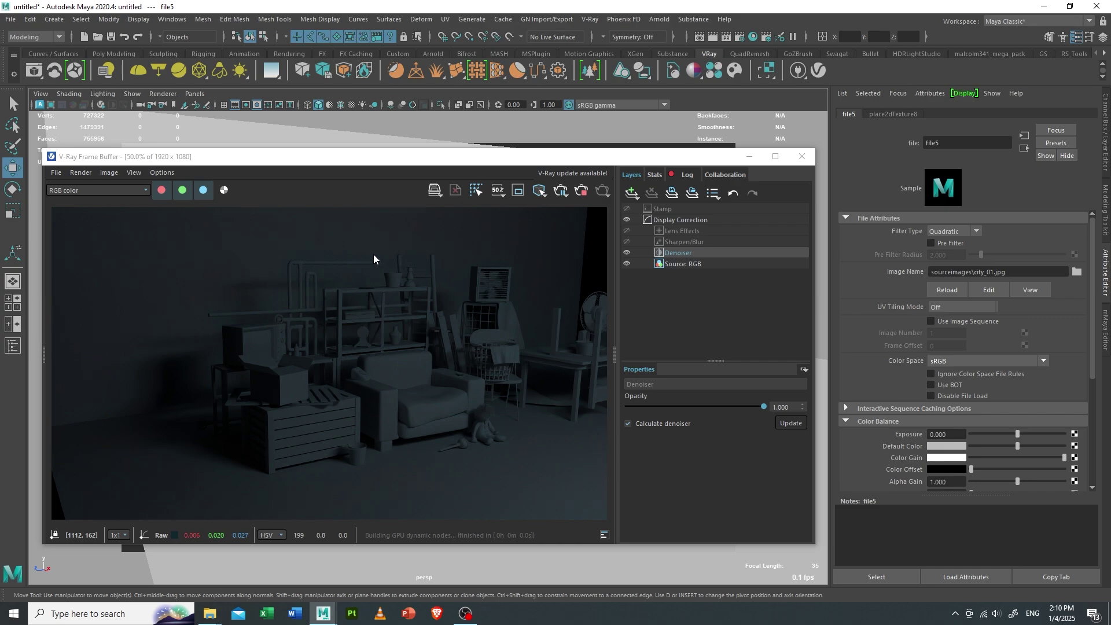
Reselect the rectangle light through the Outliner to show its attributes, and keep the frame buffer clear of them
left_click(13, 346)
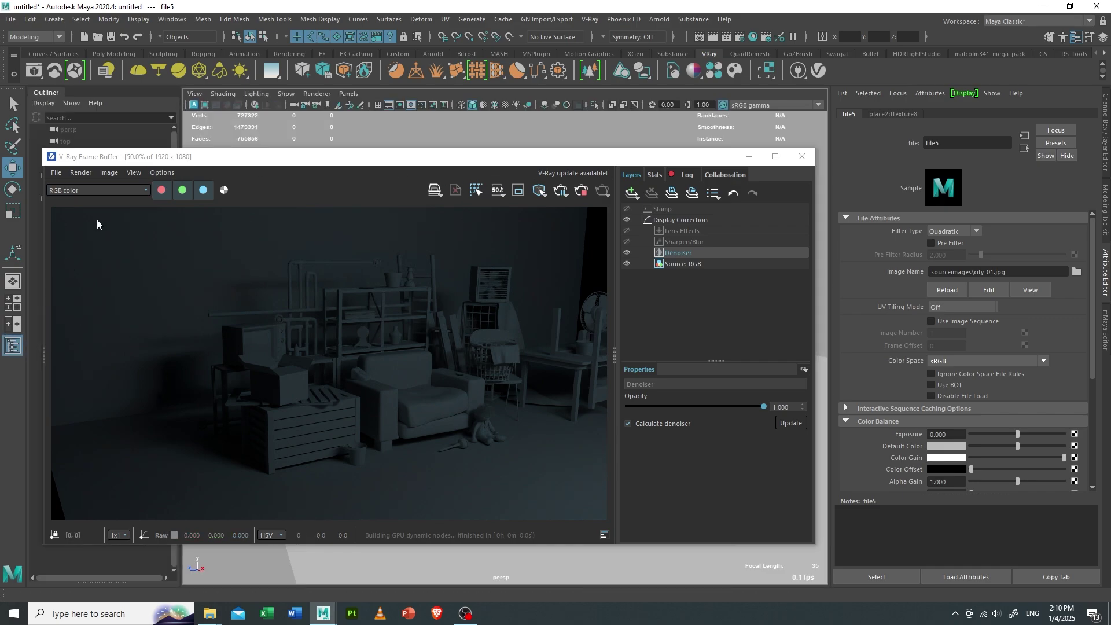
left_click_drag(125, 161, 189, 161)
left_click(72, 187)
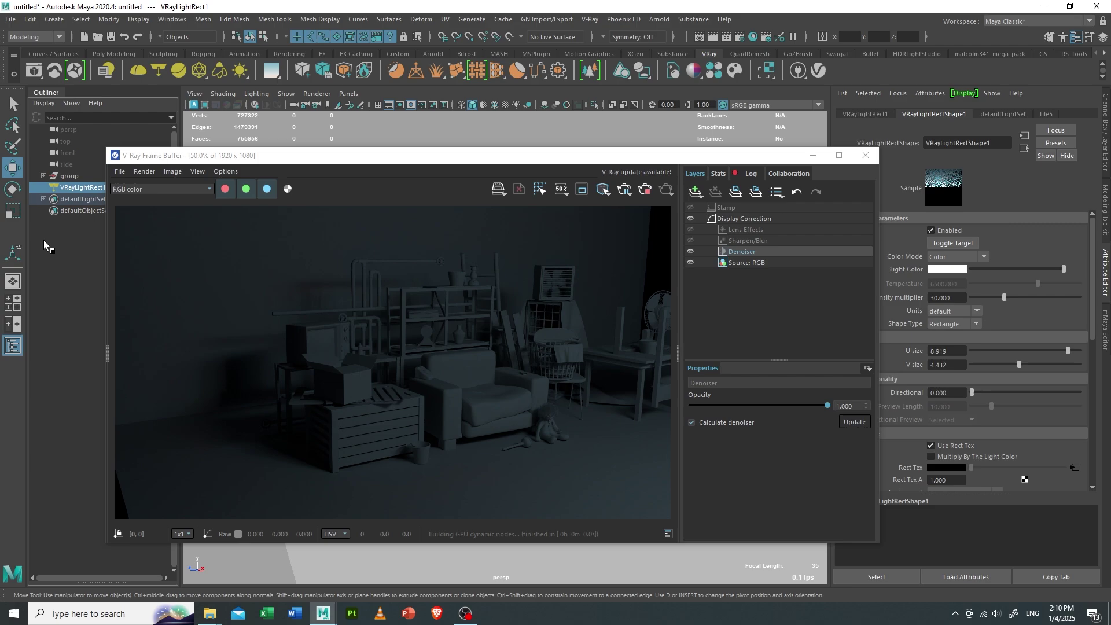
left_click(13, 345)
left_click_drag(271, 160, 184, 150)
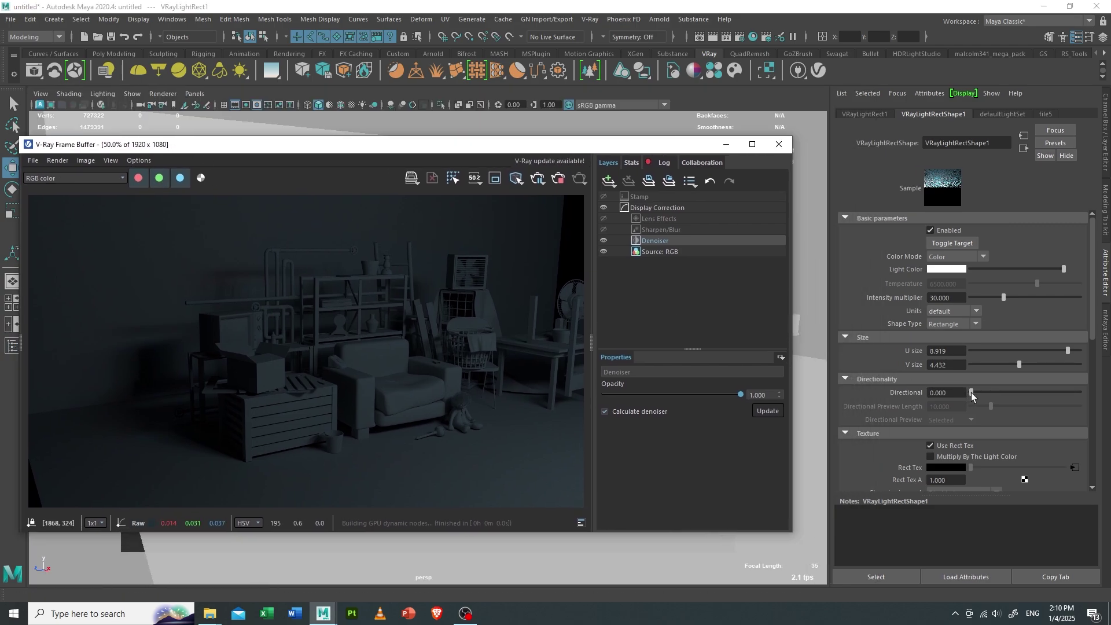
Raise the rectangle light's Directional value to 0.991 so it projects the city texture more sharply
left_click_drag(971, 393, 1072, 392)
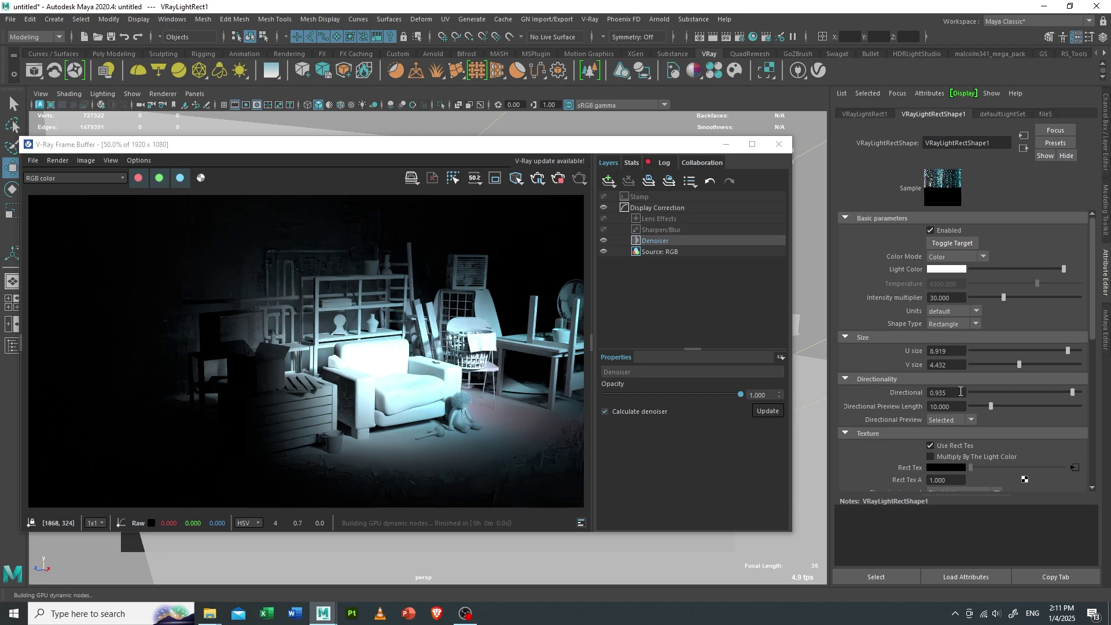
left_click(928, 393)
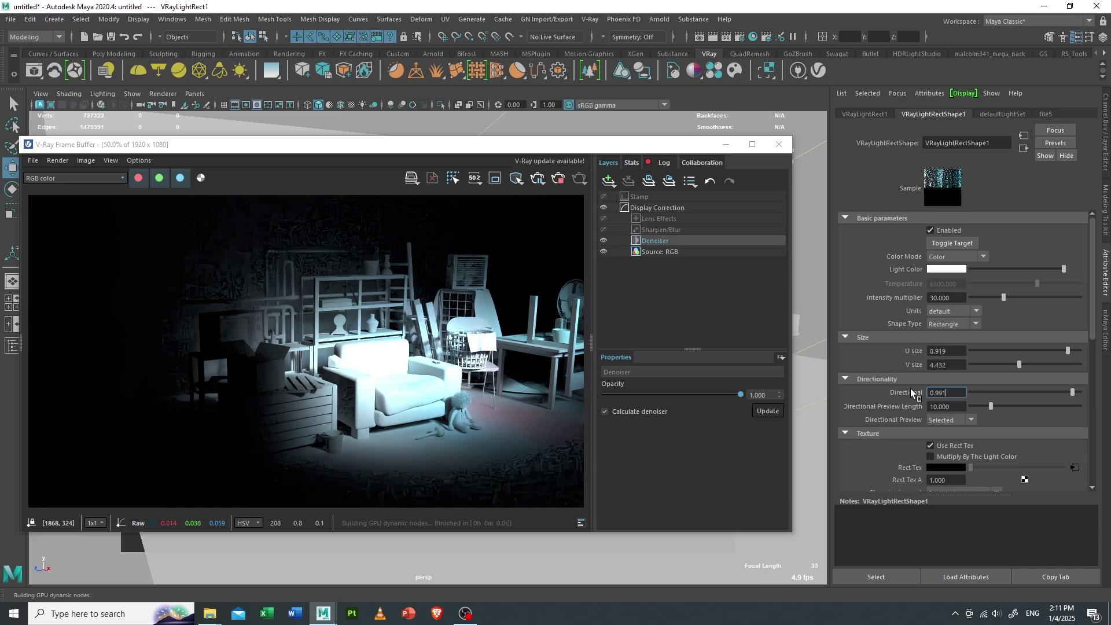
key("Return")
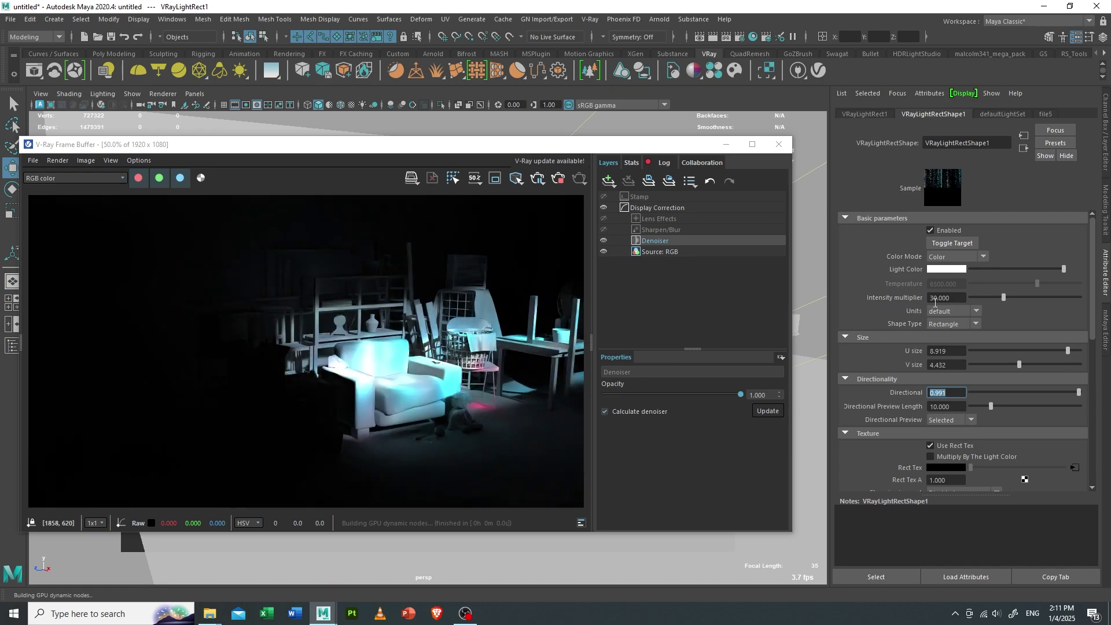
Set the rectangle light's intensity multiplier to 2 and inspect the armchair up close in the render
left_click(907, 299)
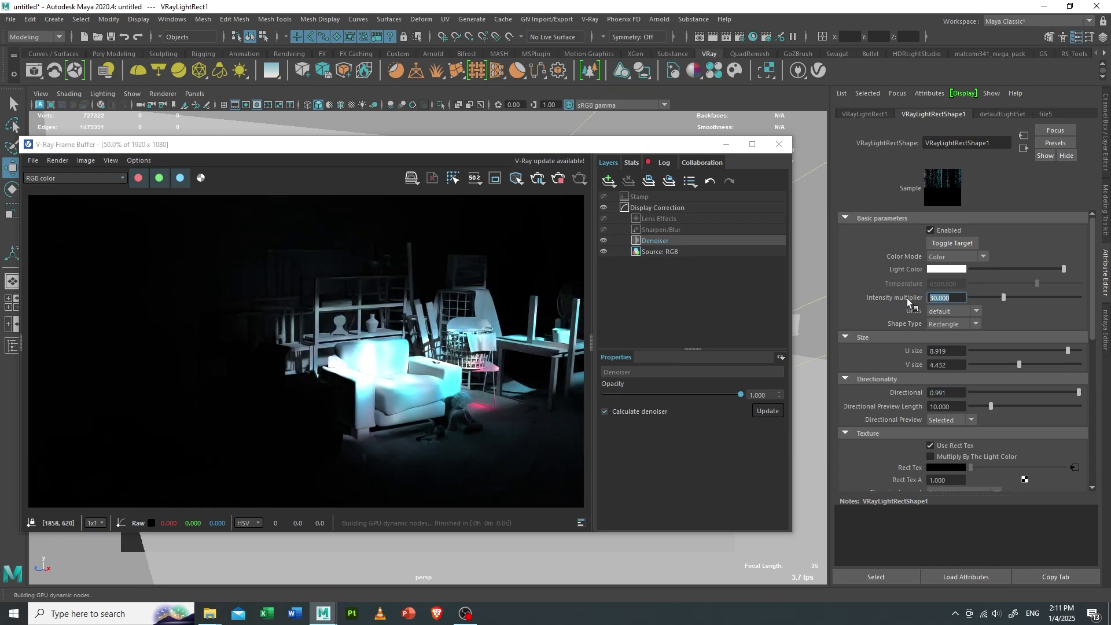
type("2")
key("Return")
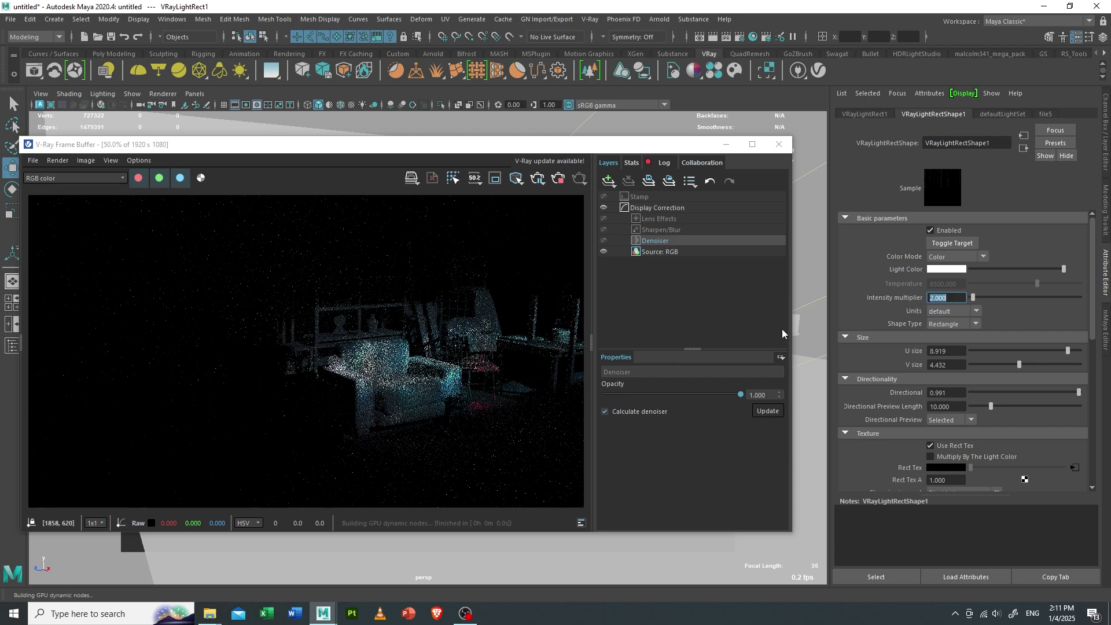
scroll(452, 357, "up", 2)
scroll(370, 348, "down", 1)
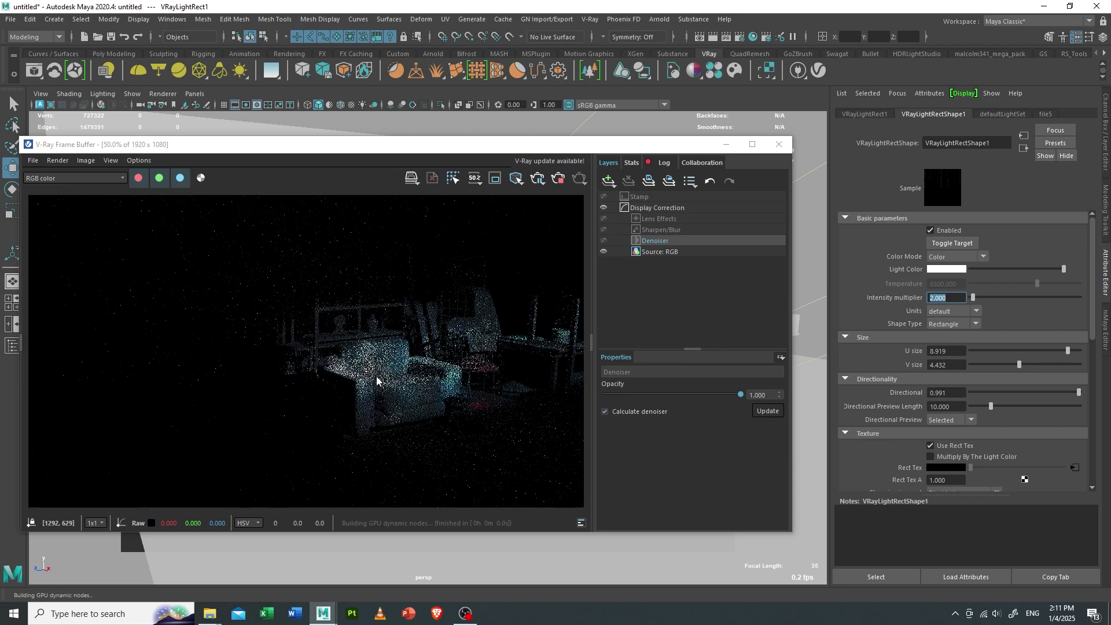
scroll(355, 377, "up", 1)
scroll(356, 377, "down", 1)
scroll(355, 377, "up", 1)
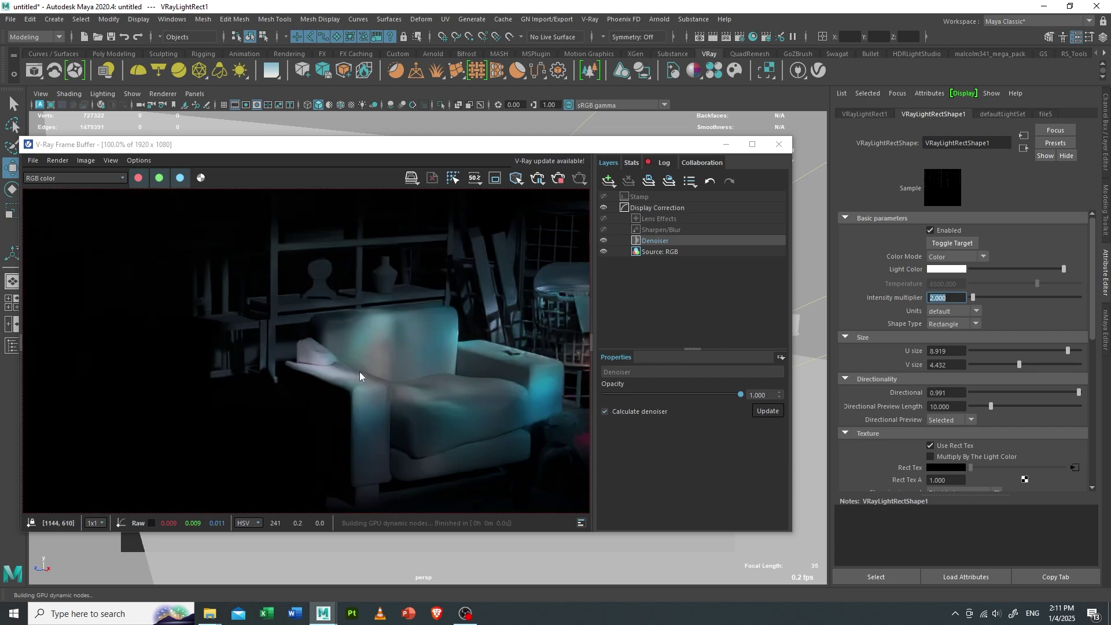
Enlarge the rectangle light to a U size of 40 and a V size of 15
left_click(958, 352)
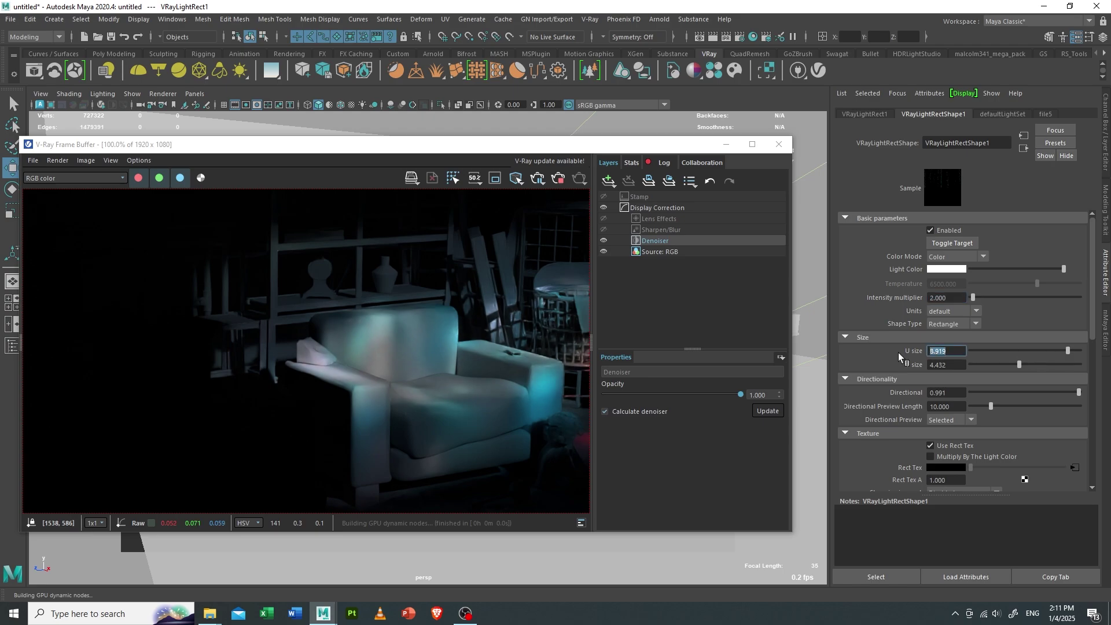
type("40")
key("Return")
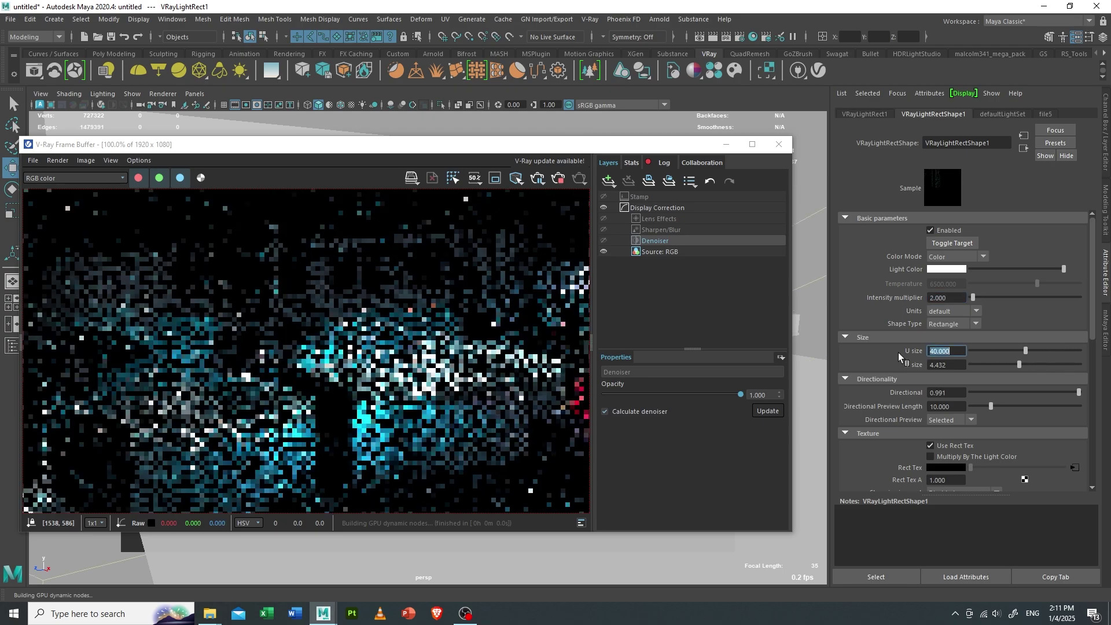
scroll(403, 336, "down", 1)
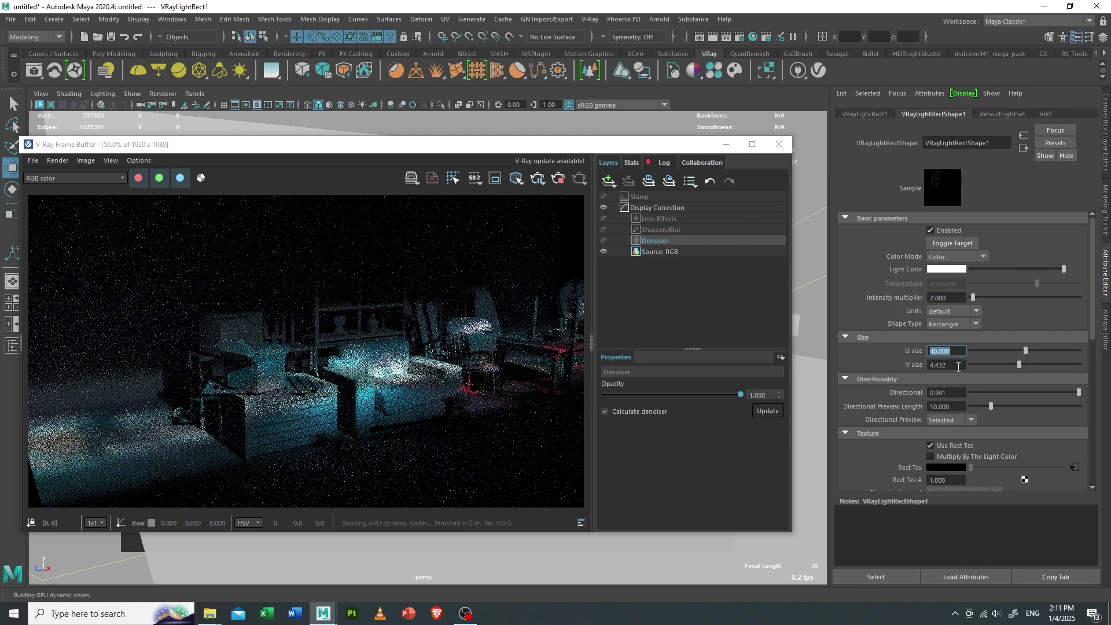
key("Tab")
type("15")
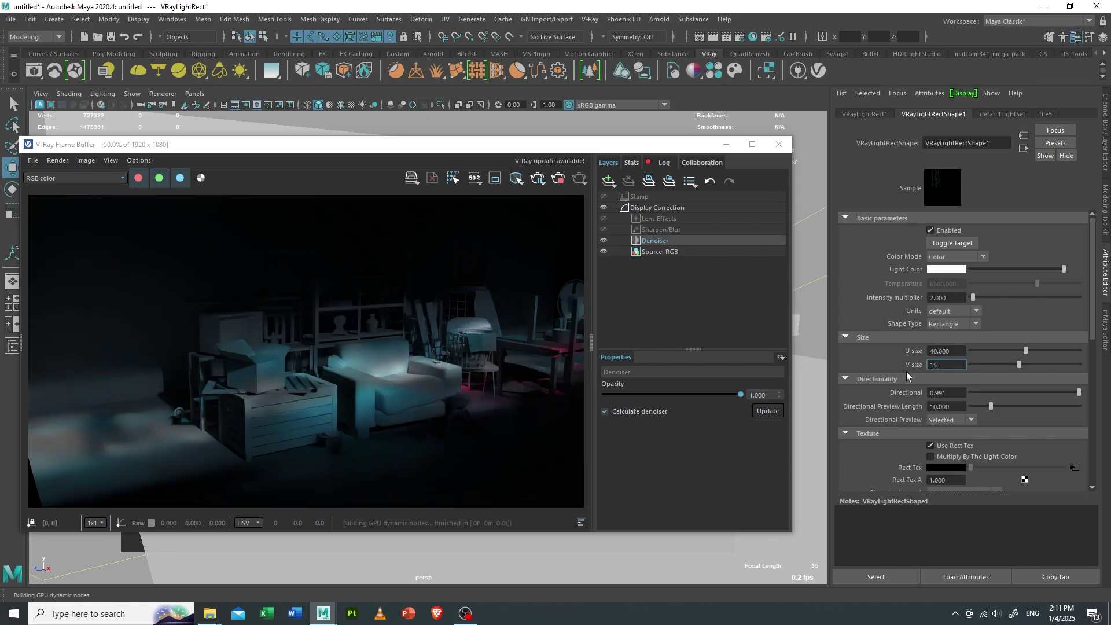
key("Return")
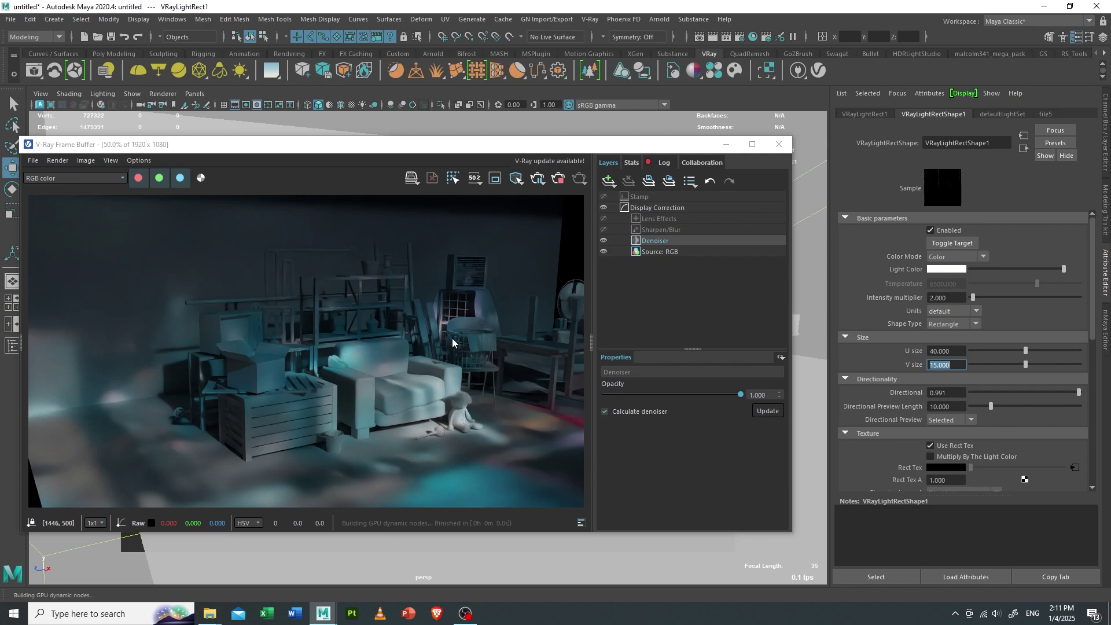
Try narrower U sizes of 25 and 20 on the rectangle light
left_click(934, 351)
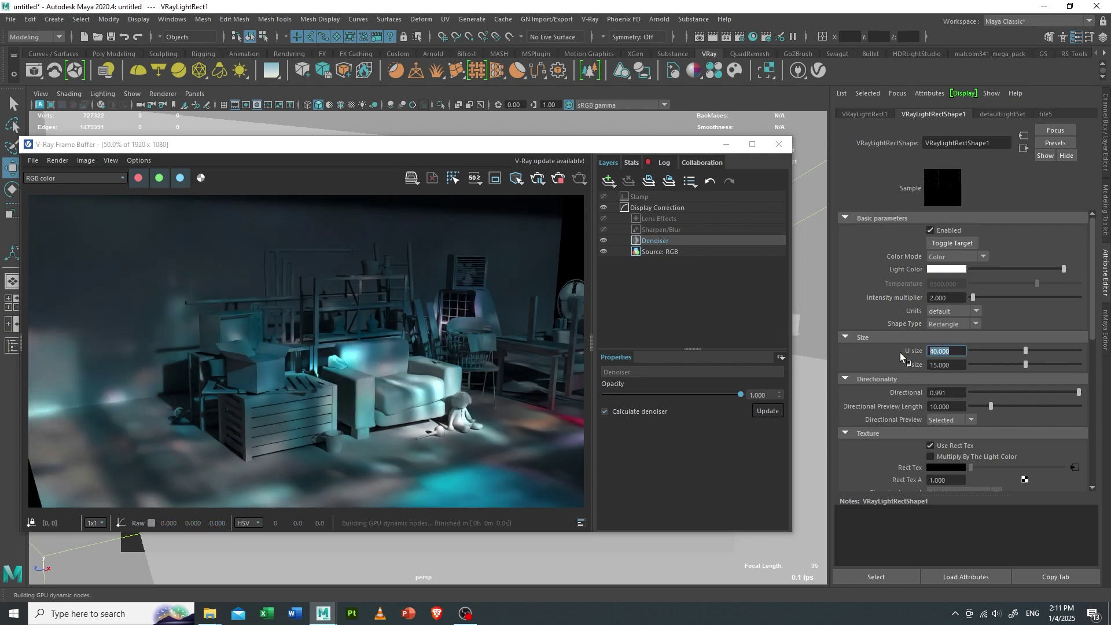
type("25")
key("Return")
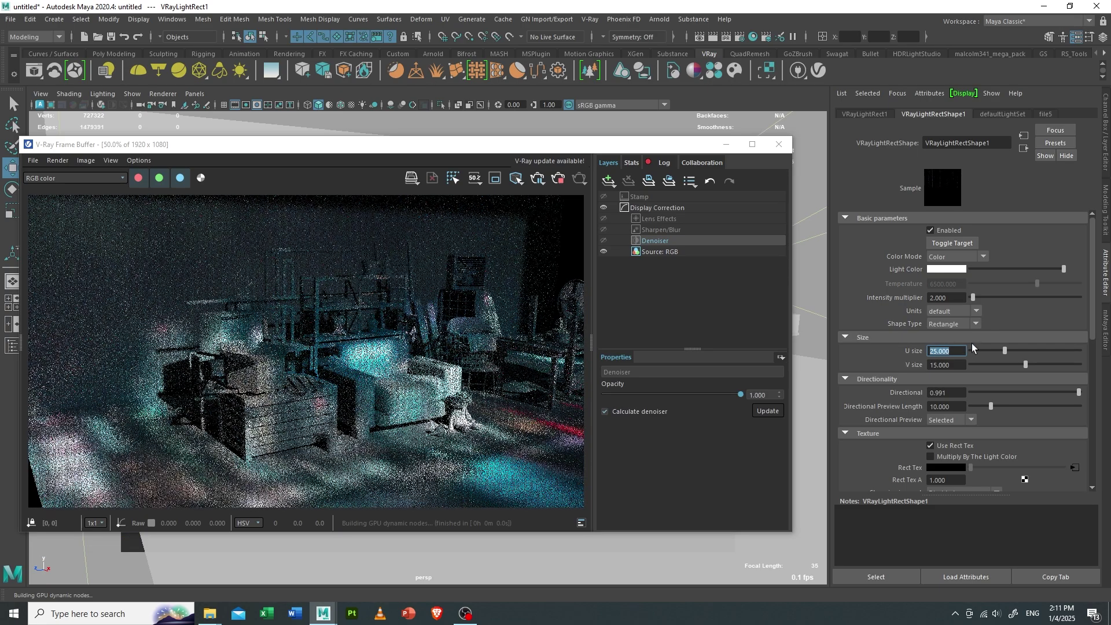
type("20")
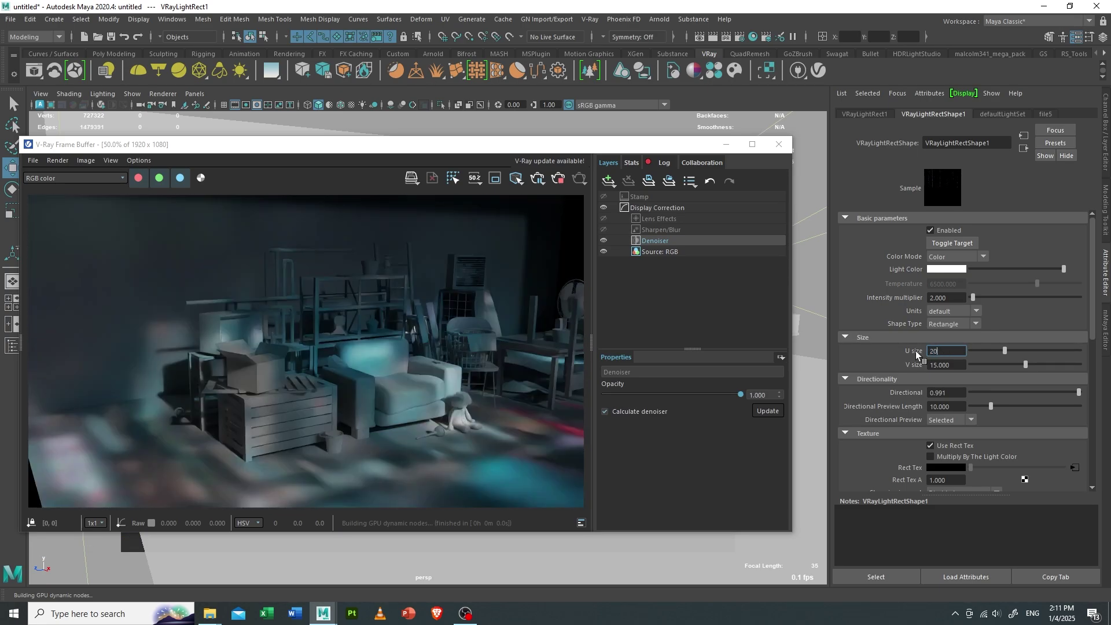
key("Return")
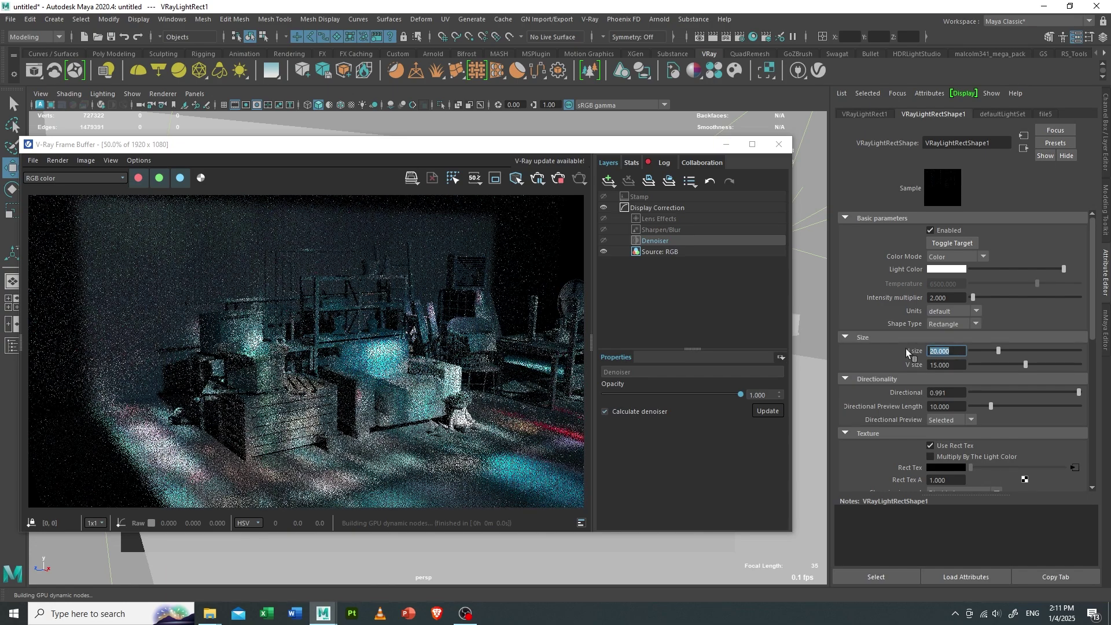
Set the rectangle light's U size to 25 and its V size to 10
type("25")
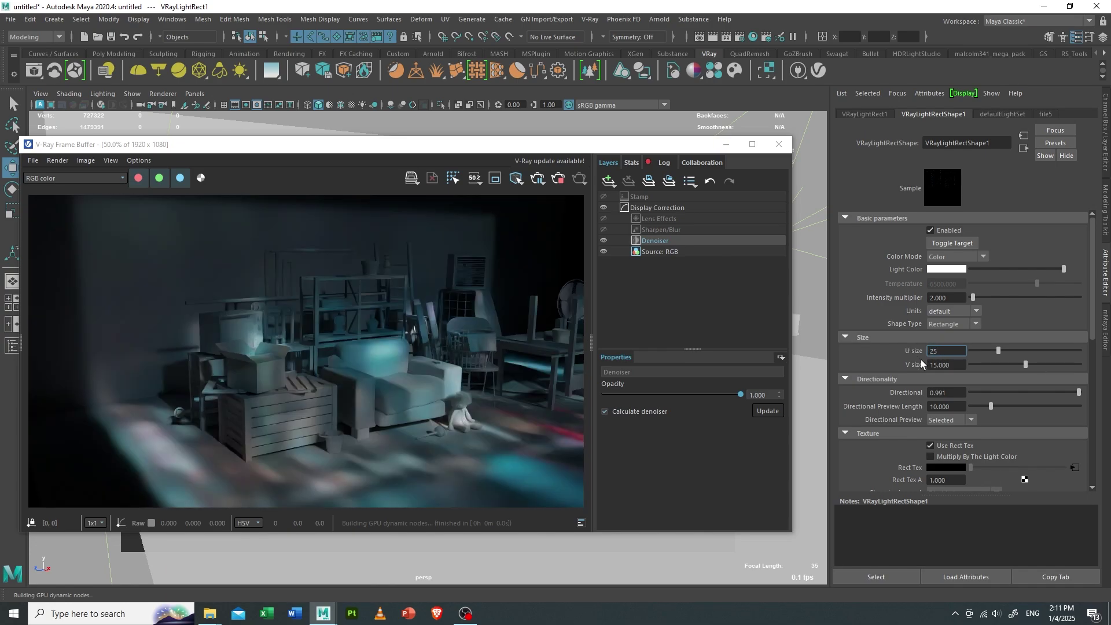
left_click(952, 364)
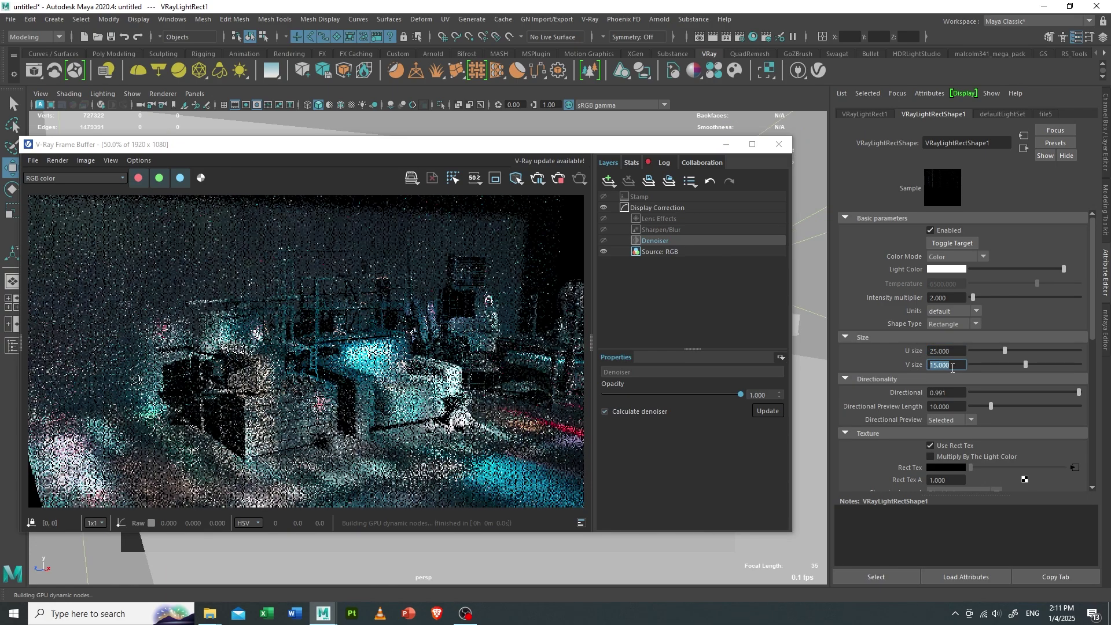
type("10")
key("Return")
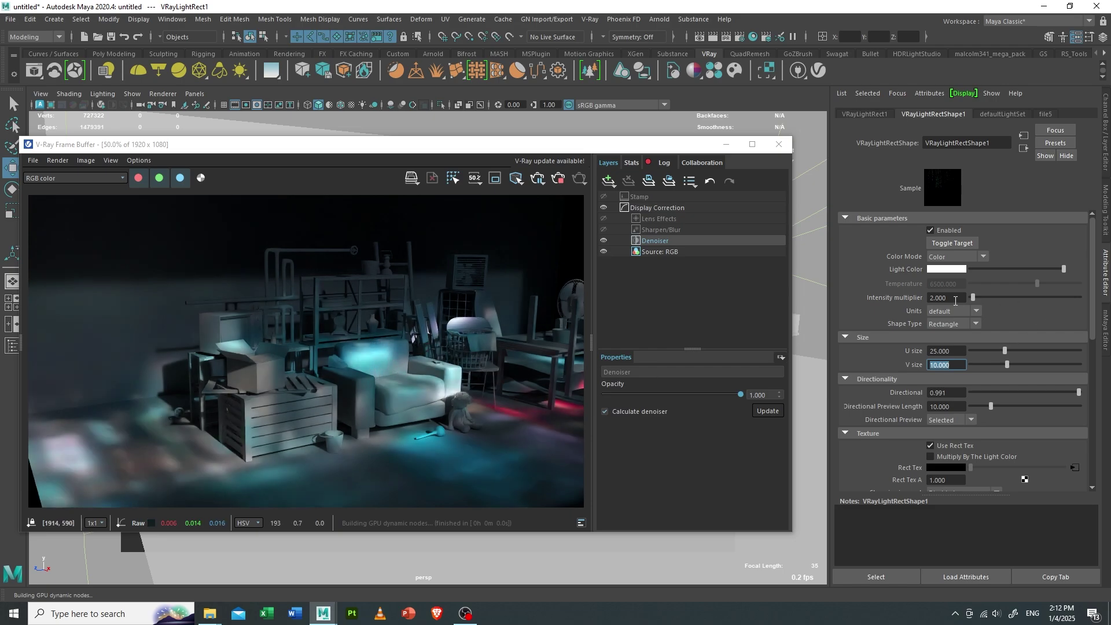
Lower the rectangle light's intensity multiplier to 1 and reposition the frame buffer window to review the render
left_click(934, 298)
type("1")
key("Return")
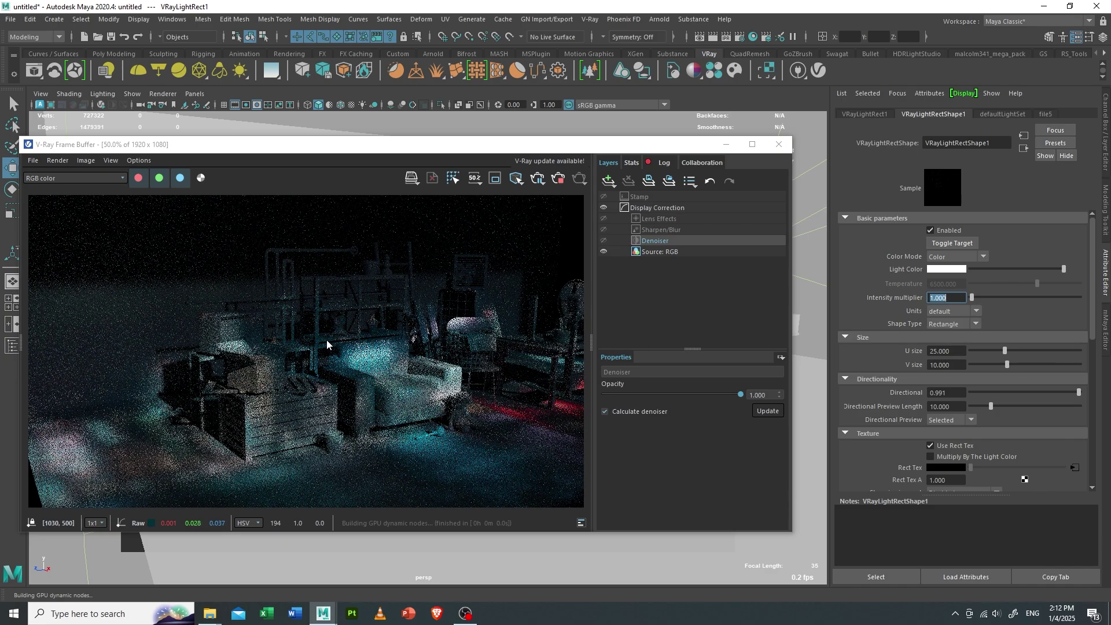
left_click_drag(428, 154, 495, 128)
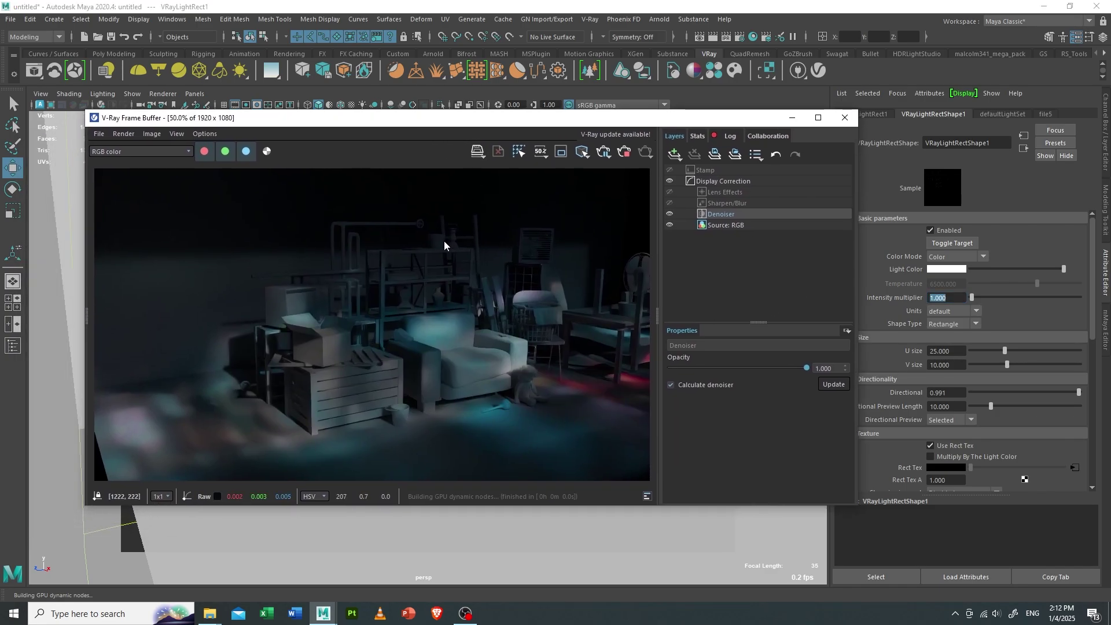
scroll(432, 267, "down", 1)
scroll(413, 307, "up", 1)
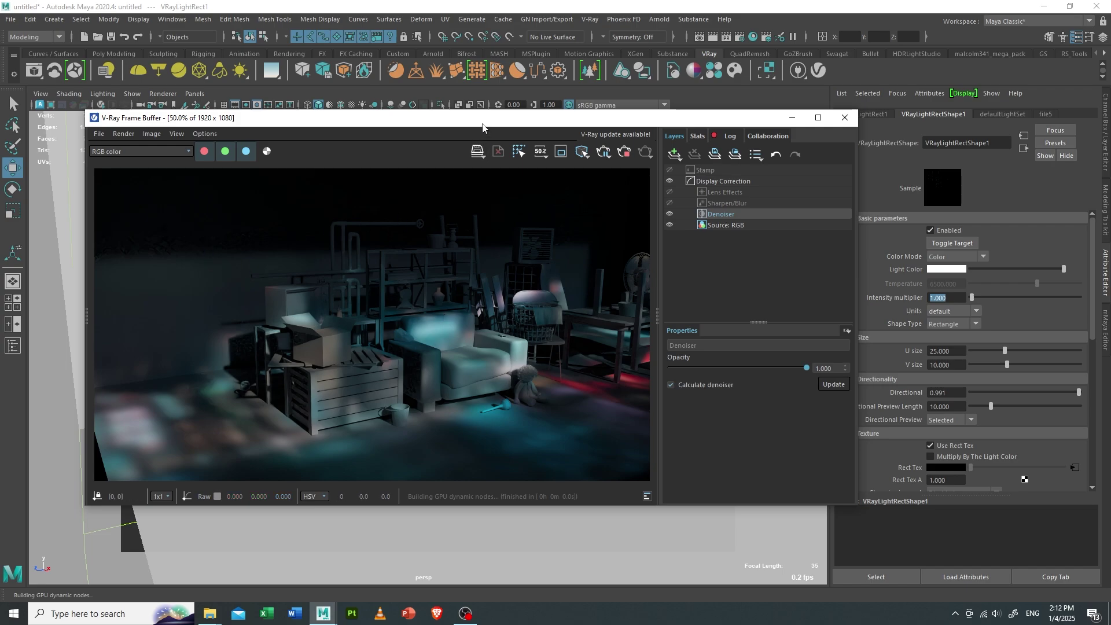
left_click_drag(482, 122, 503, 122)
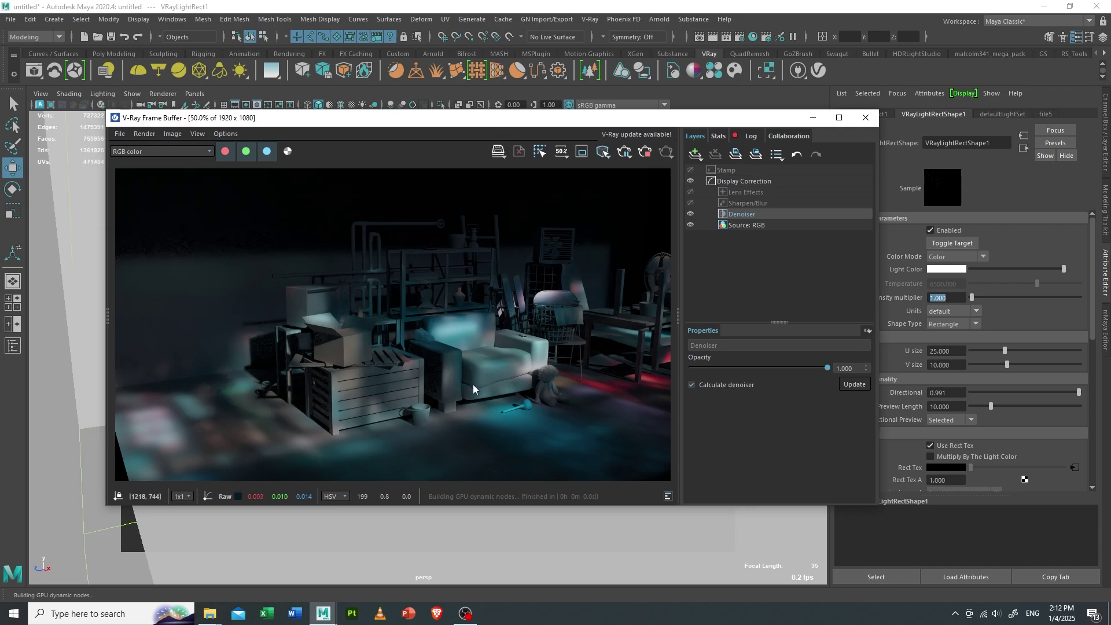